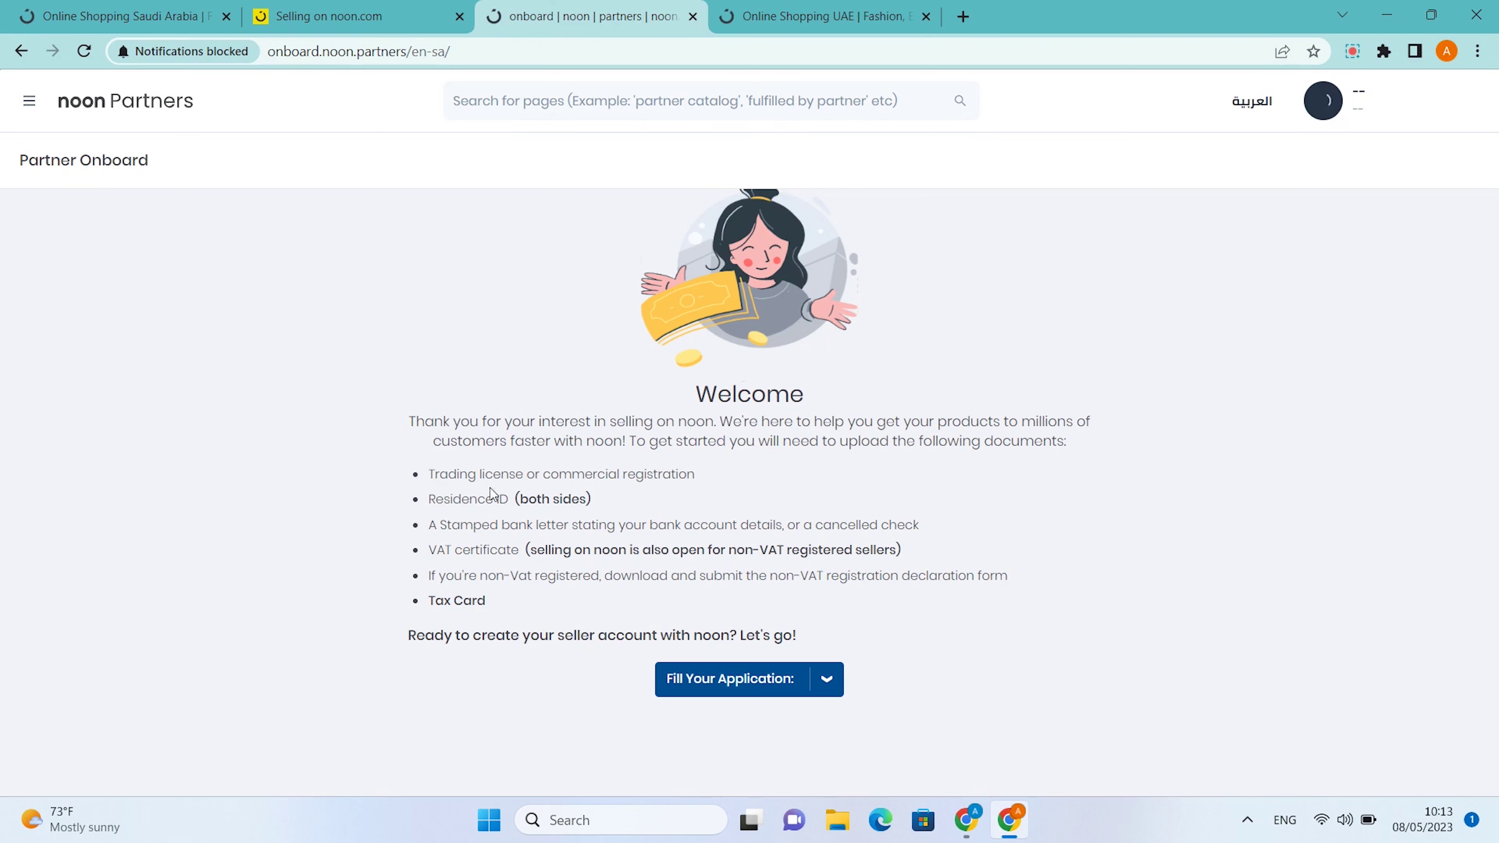
# Review the required documents list and start an application to sell on the noon.com marketplace.
pyautogui.moveTo(428, 475); pyautogui.dragTo(712, 479)
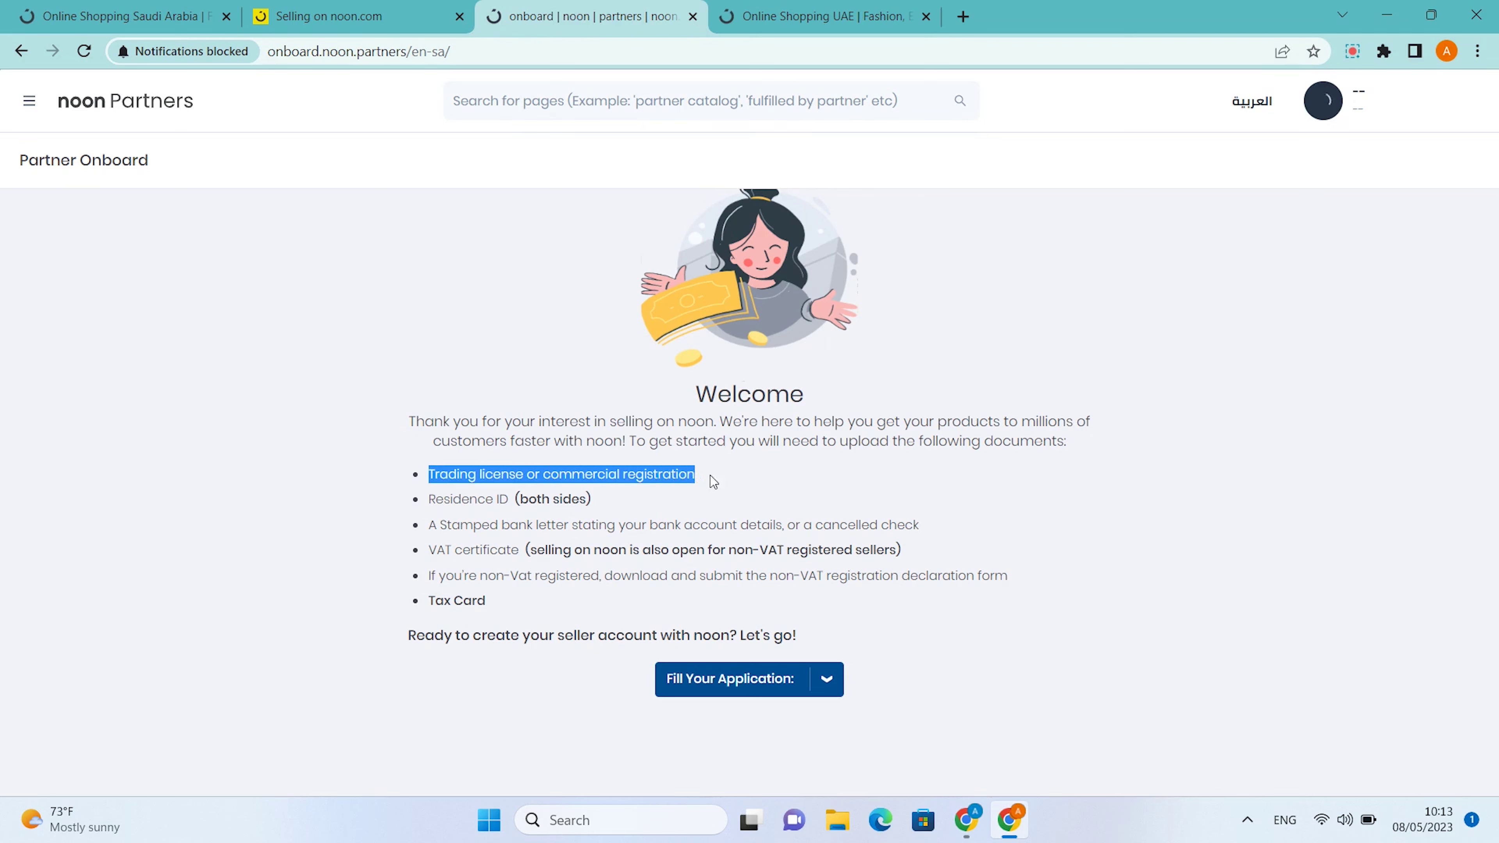
pyautogui.moveTo(444, 499); pyautogui.dragTo(527, 496)
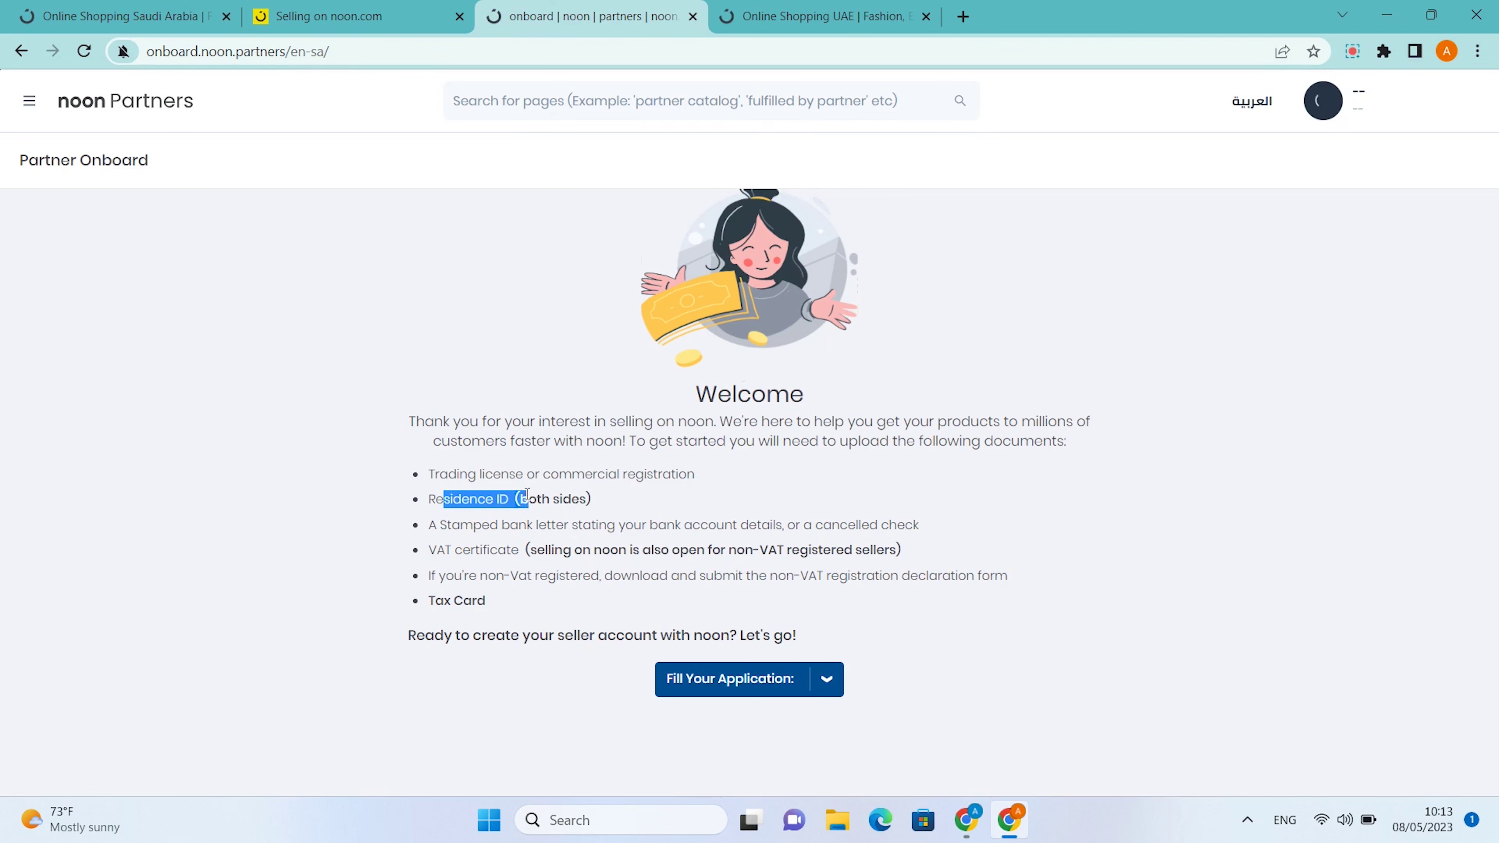
pyautogui.click(481, 519)
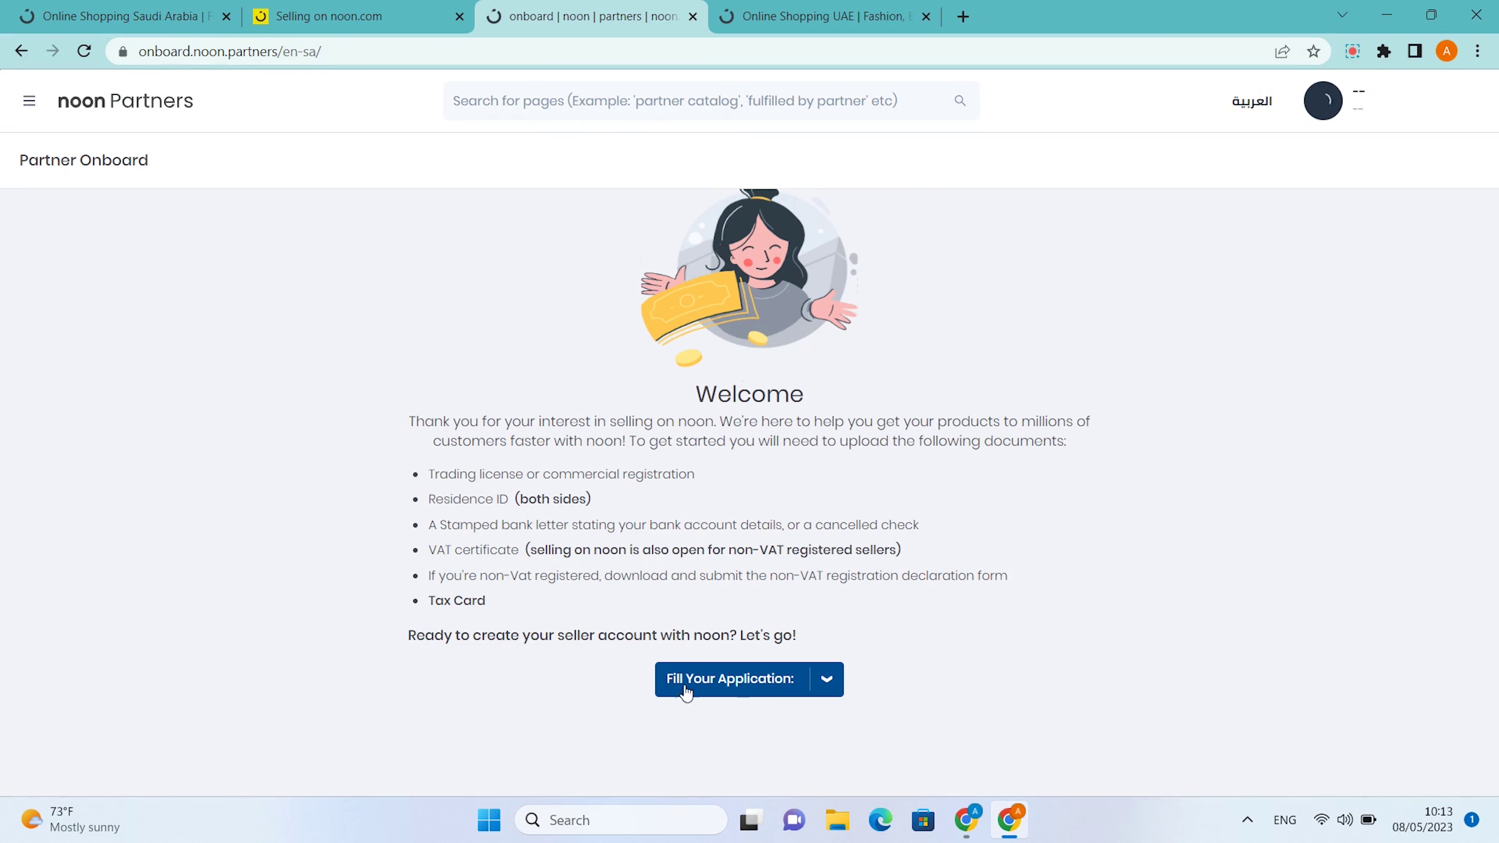
pyautogui.click(736, 685)
pyautogui.scroll(-1, 920, 584)
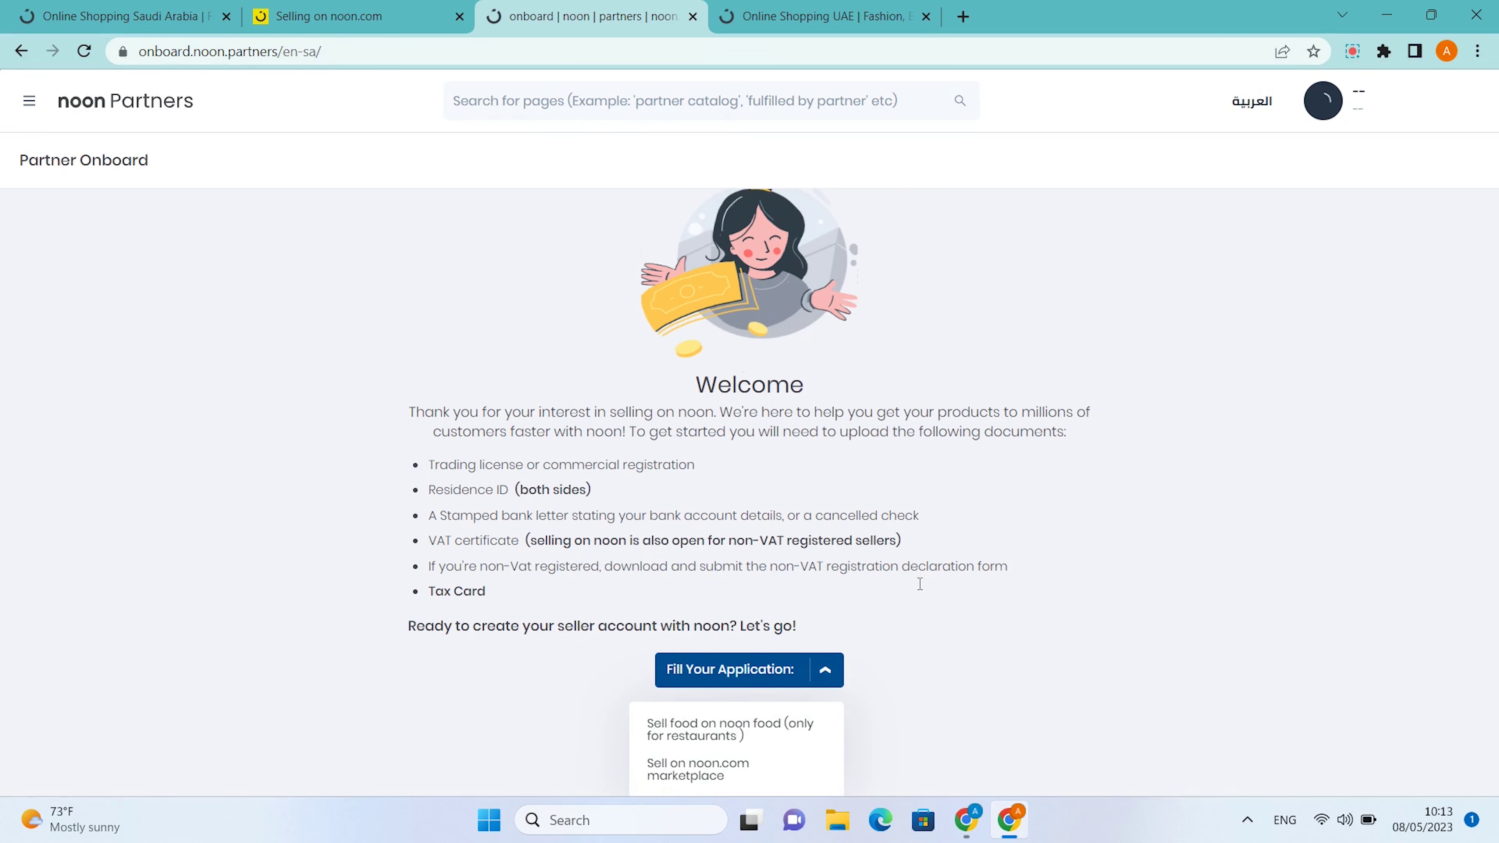
pyautogui.click(691, 774)
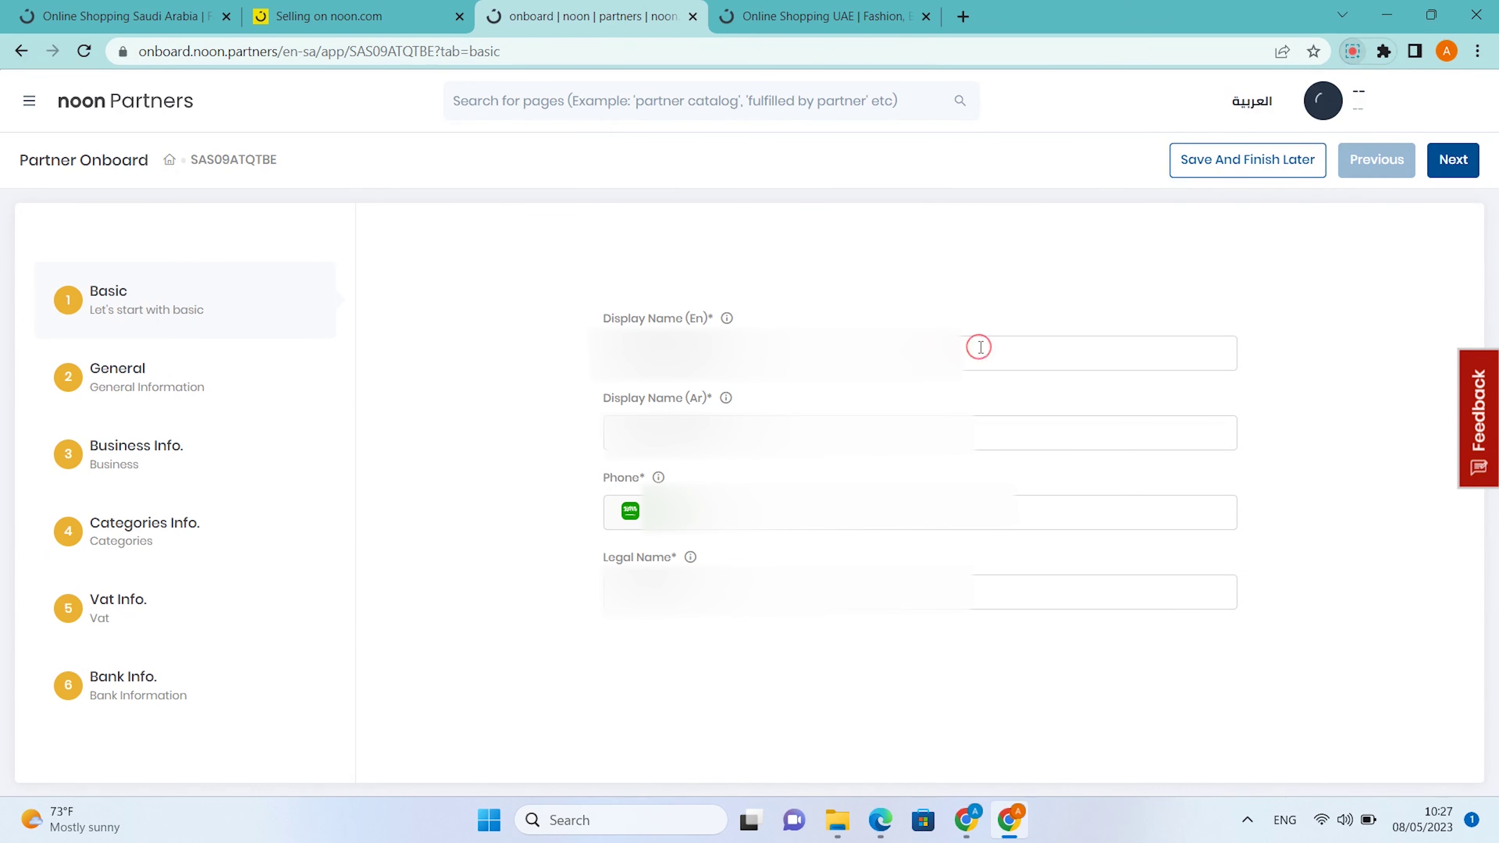
# Fill in the English and Arabic display names, phone number and legal name, and continue to the General section.
pyautogui.click(981, 348)
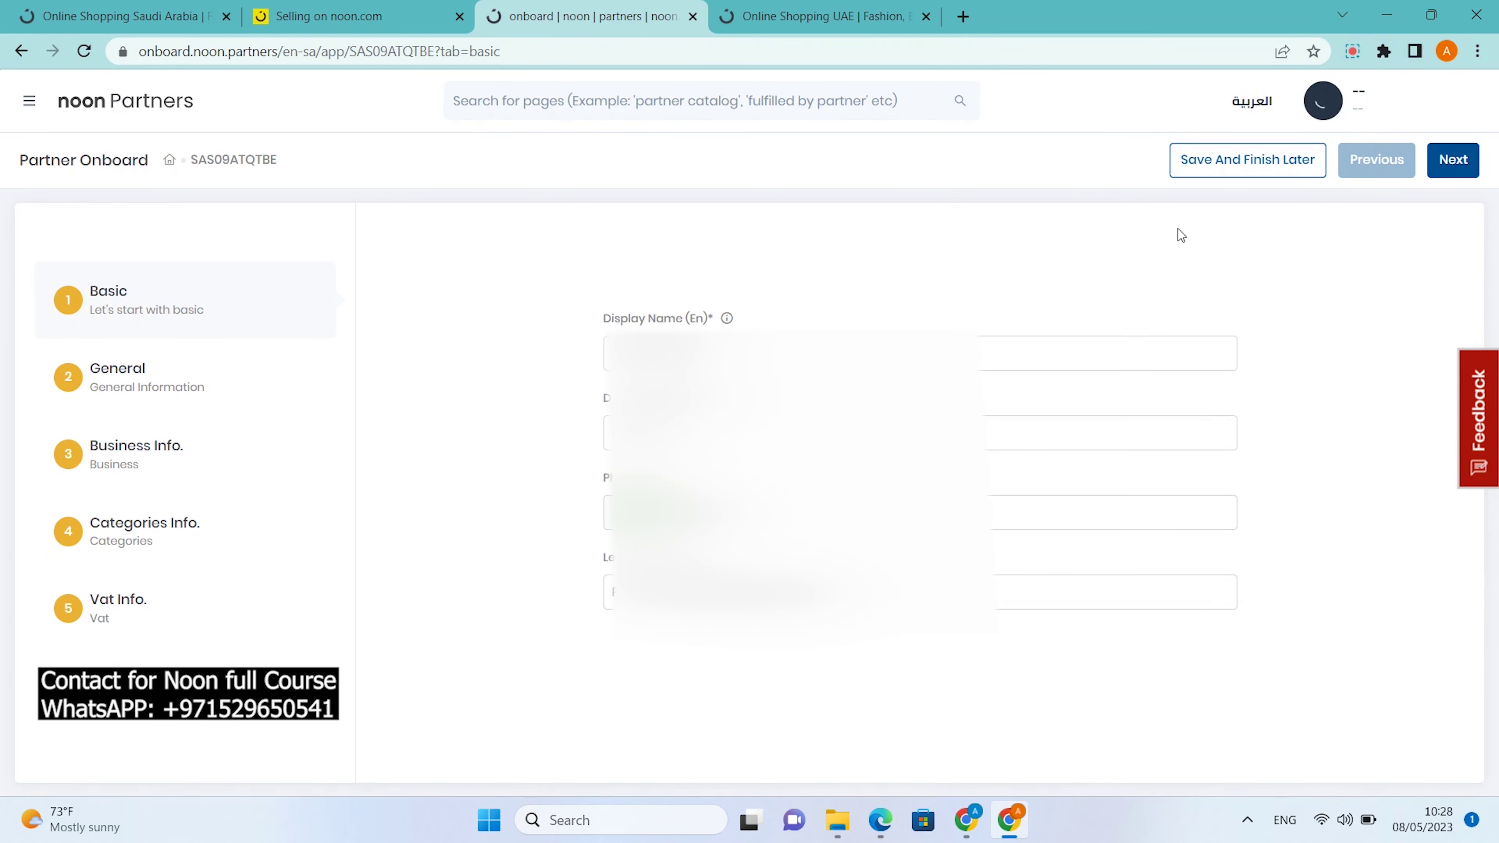
pyautogui.click(1449, 175)
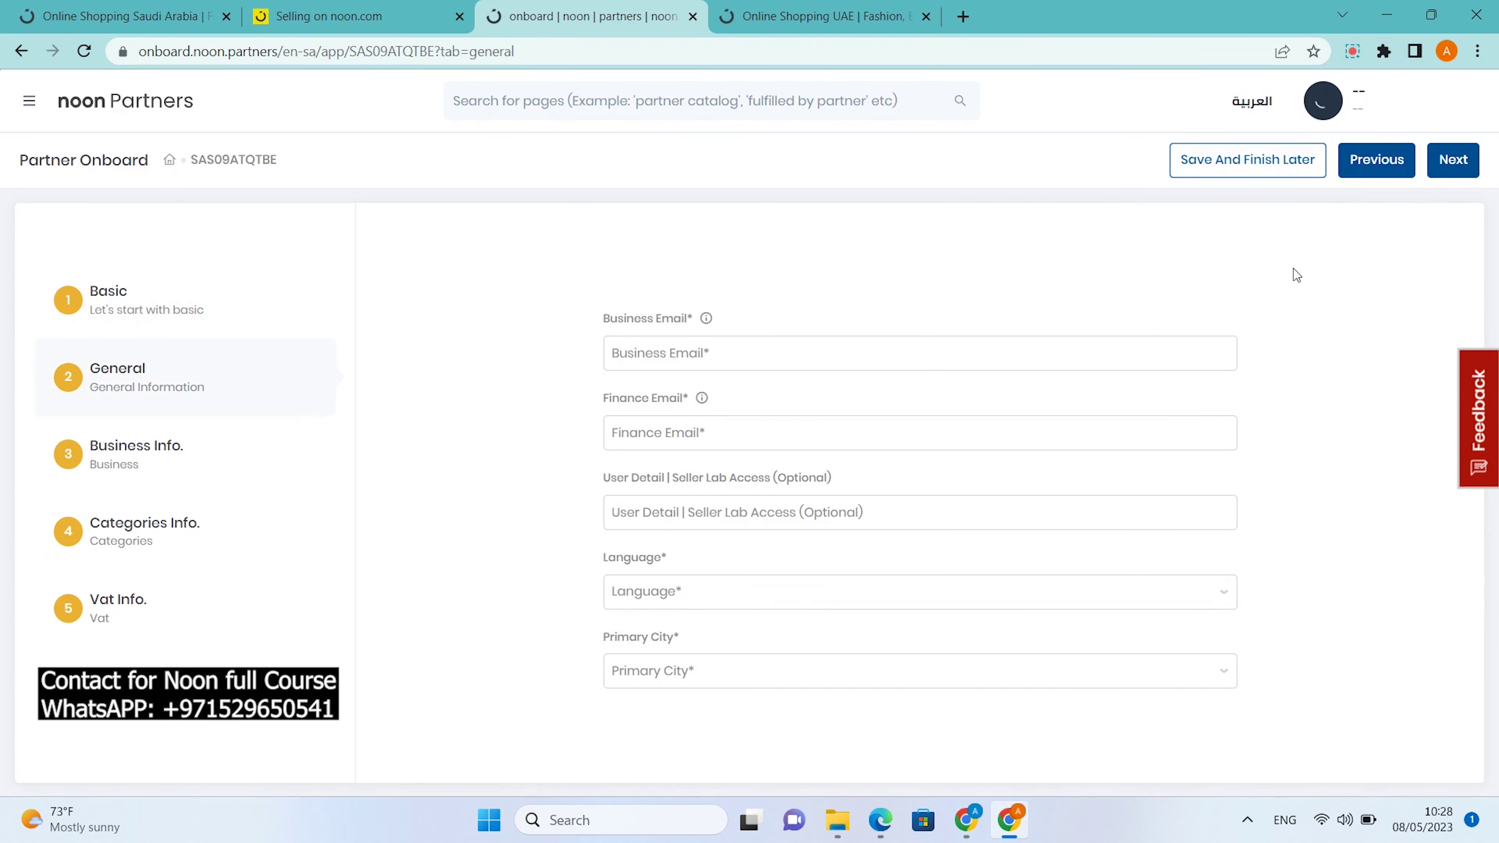
# Enter the business and finance email addresses and set the language to English.
pyautogui.click(1075, 262)
pyautogui.click(843, 357)
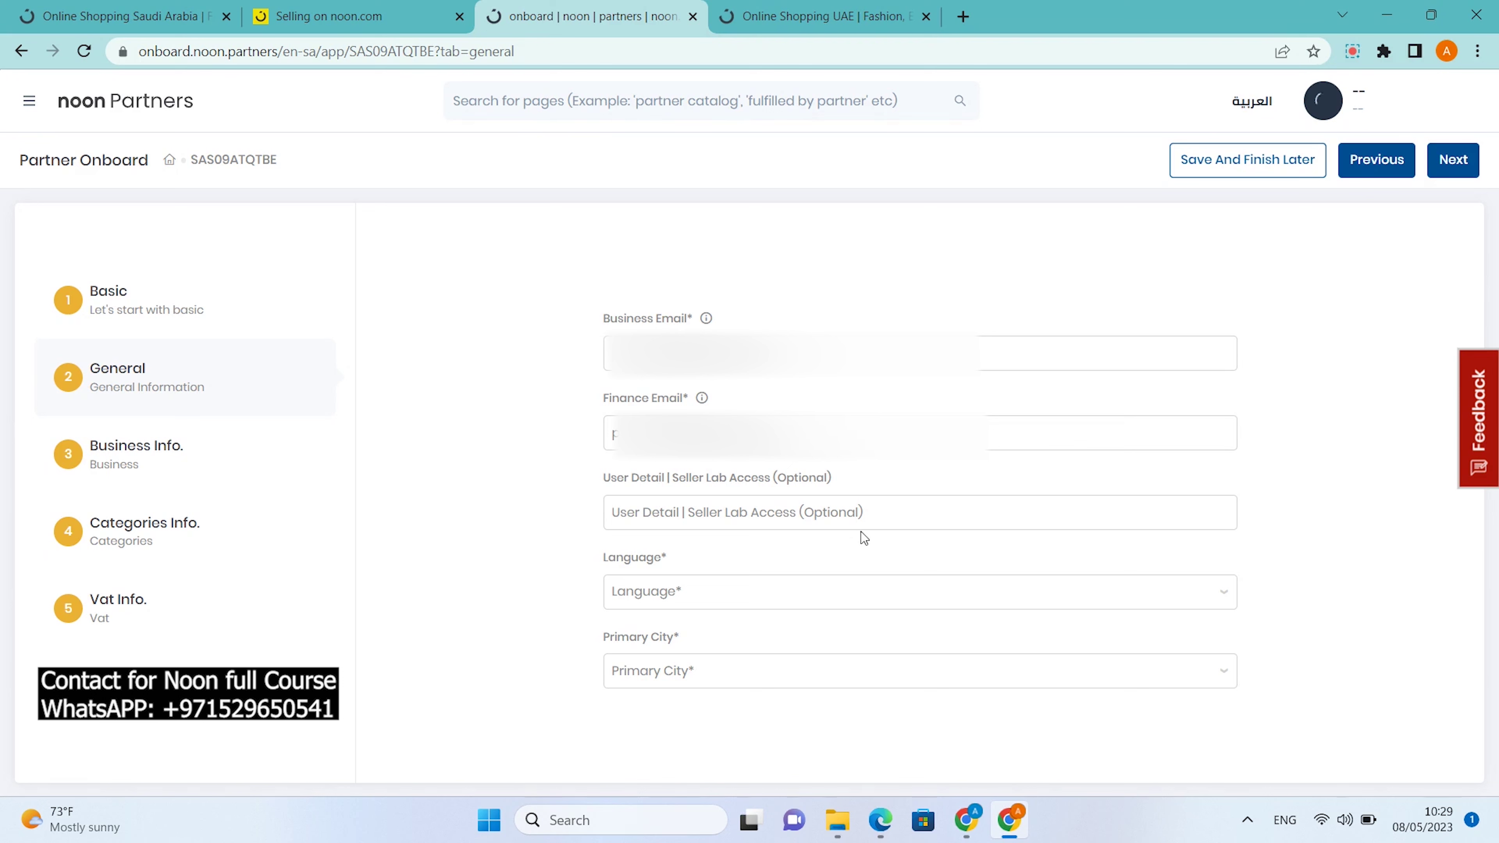
pyautogui.click(837, 588)
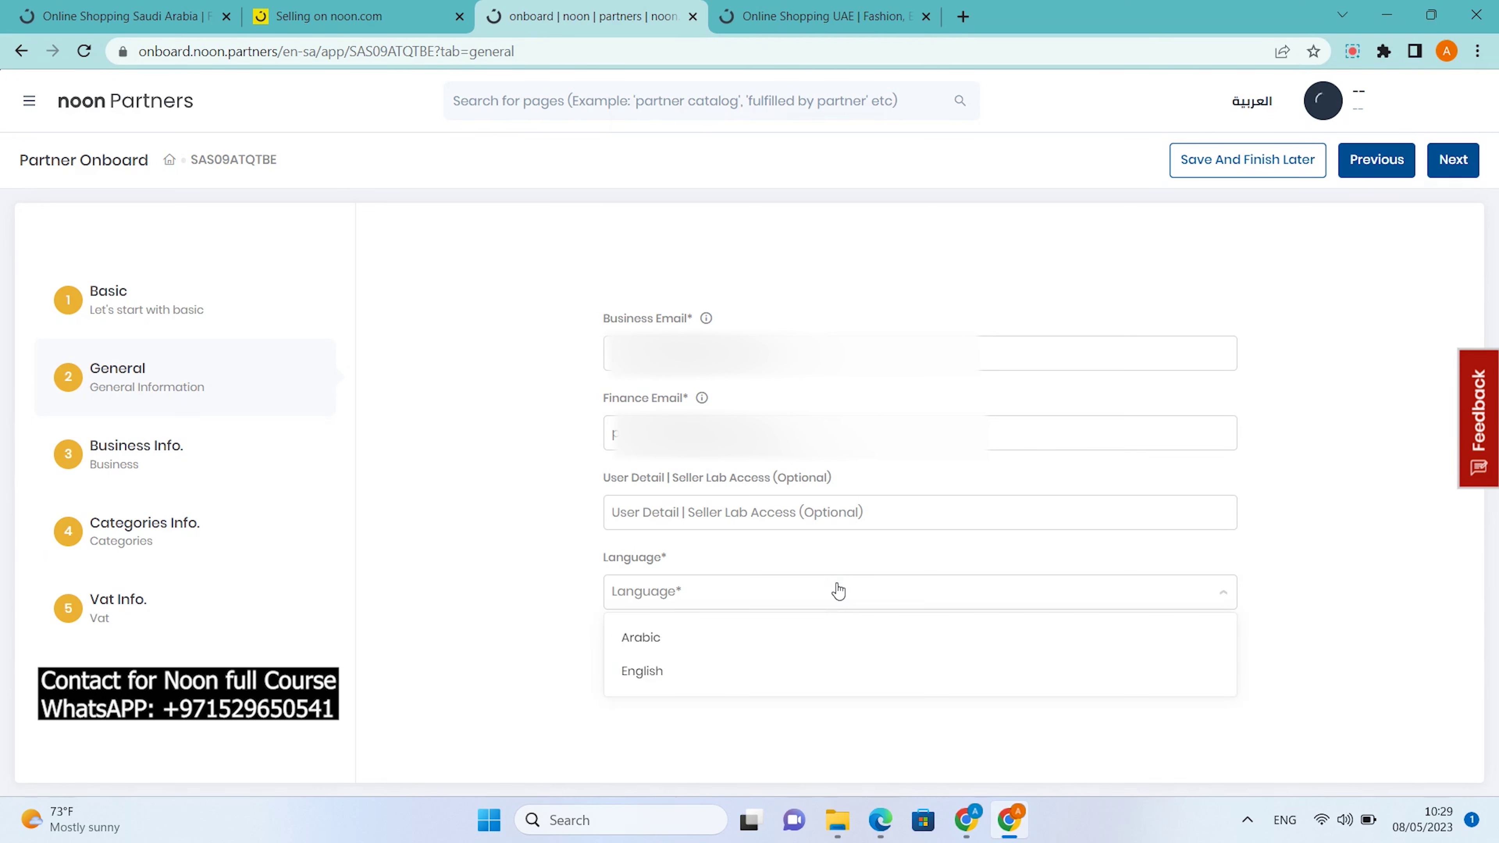
pyautogui.click(718, 672)
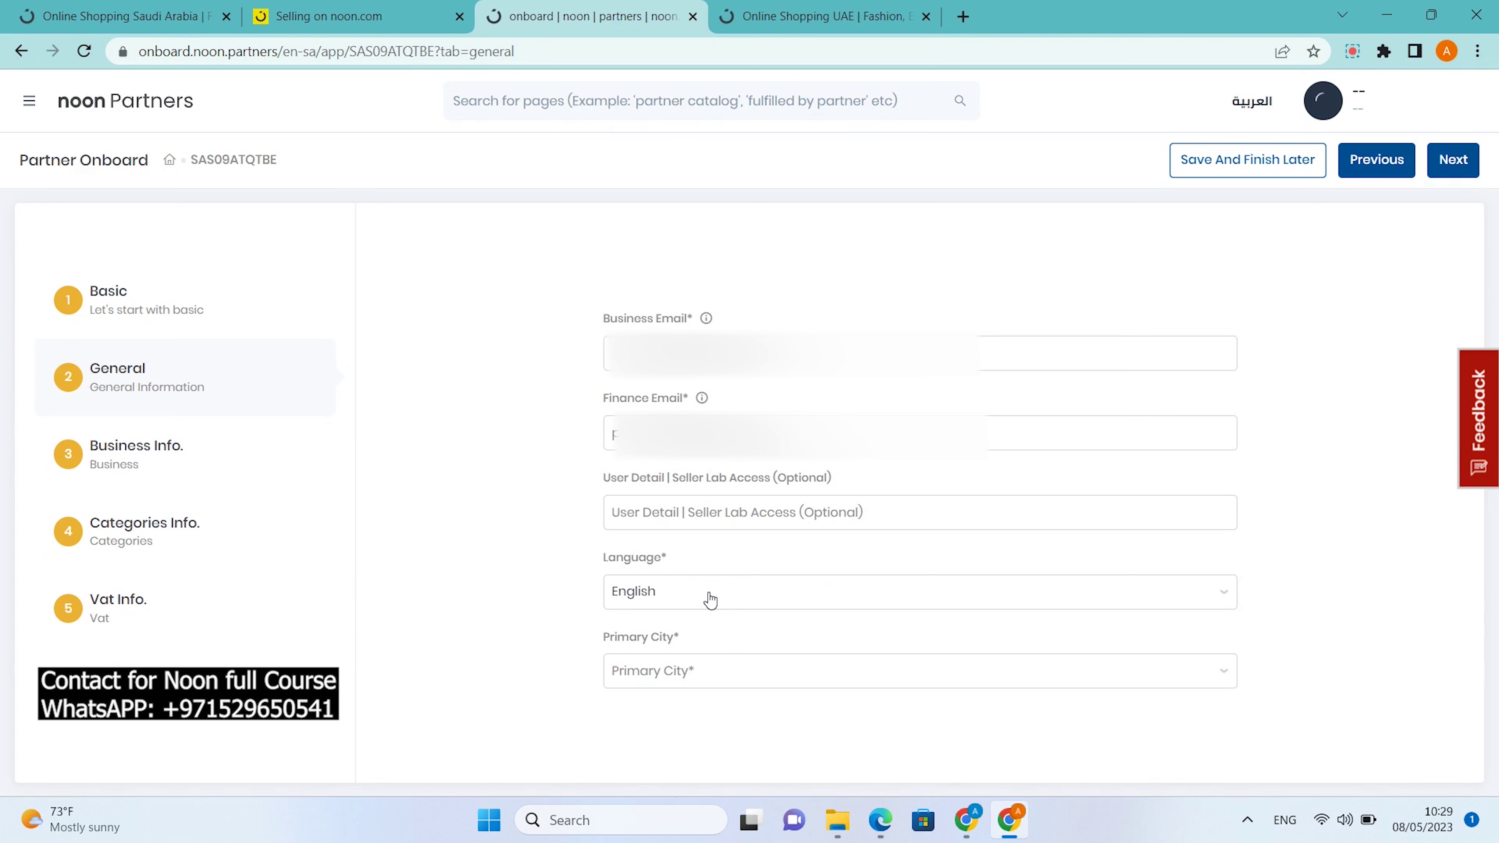
# Set the primary city to Dammam and continue to the Business Info section.
pyautogui.click(705, 679)
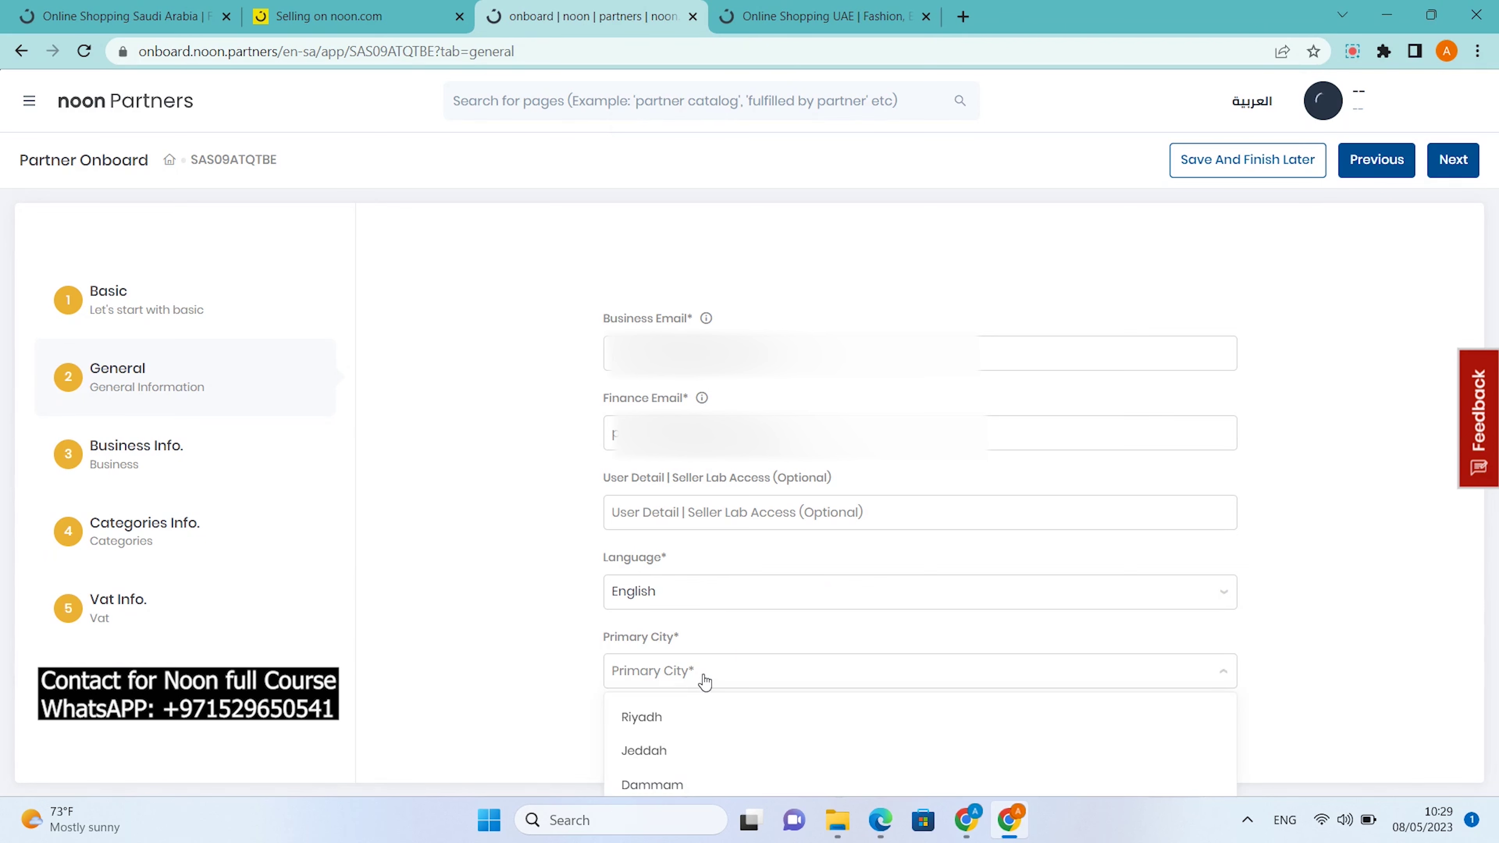
pyautogui.scroll(-1, 705, 682)
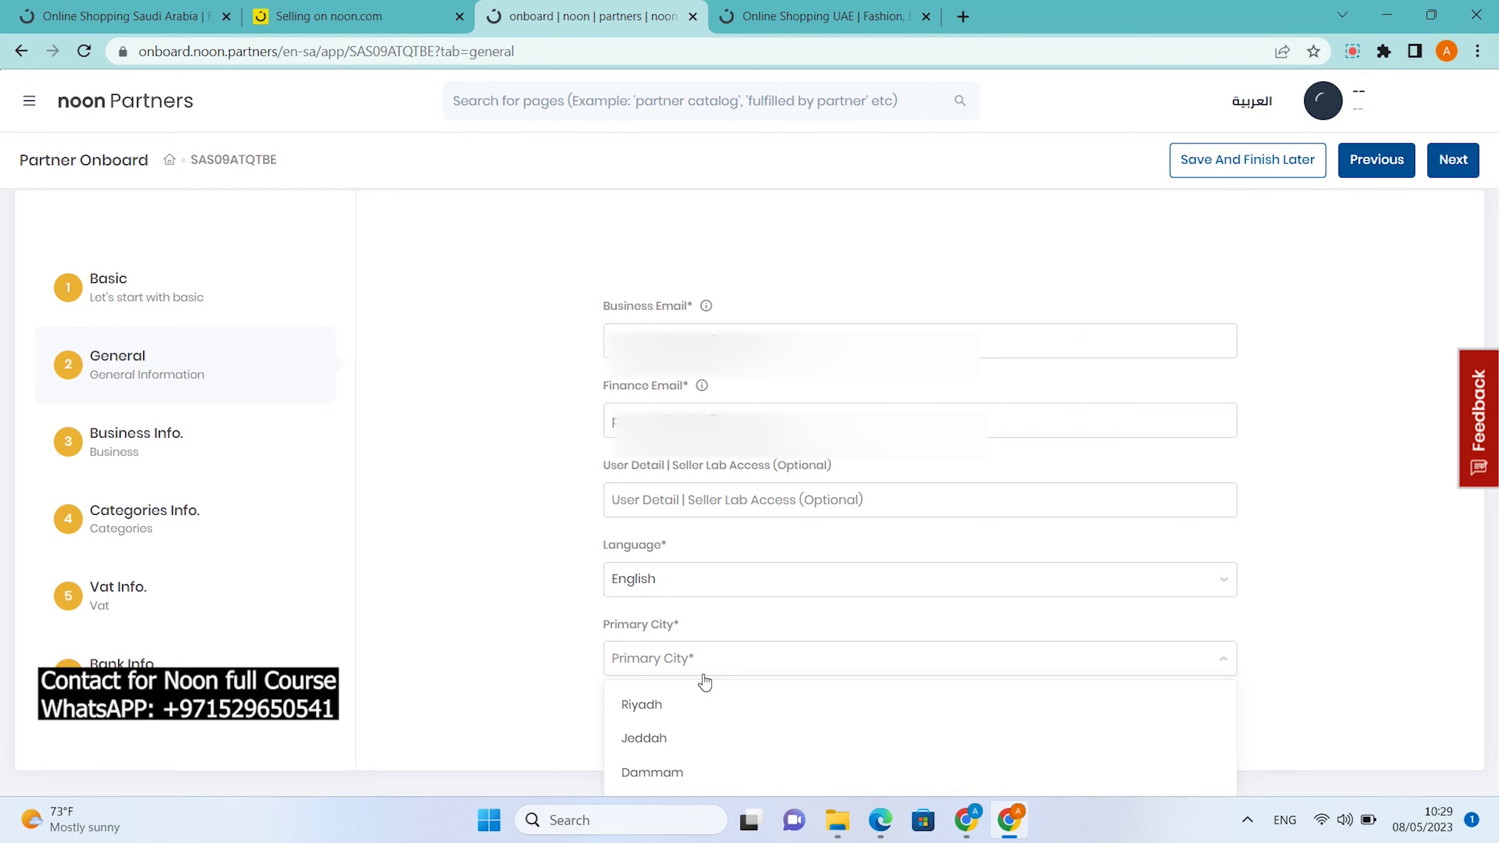
pyautogui.click(629, 657)
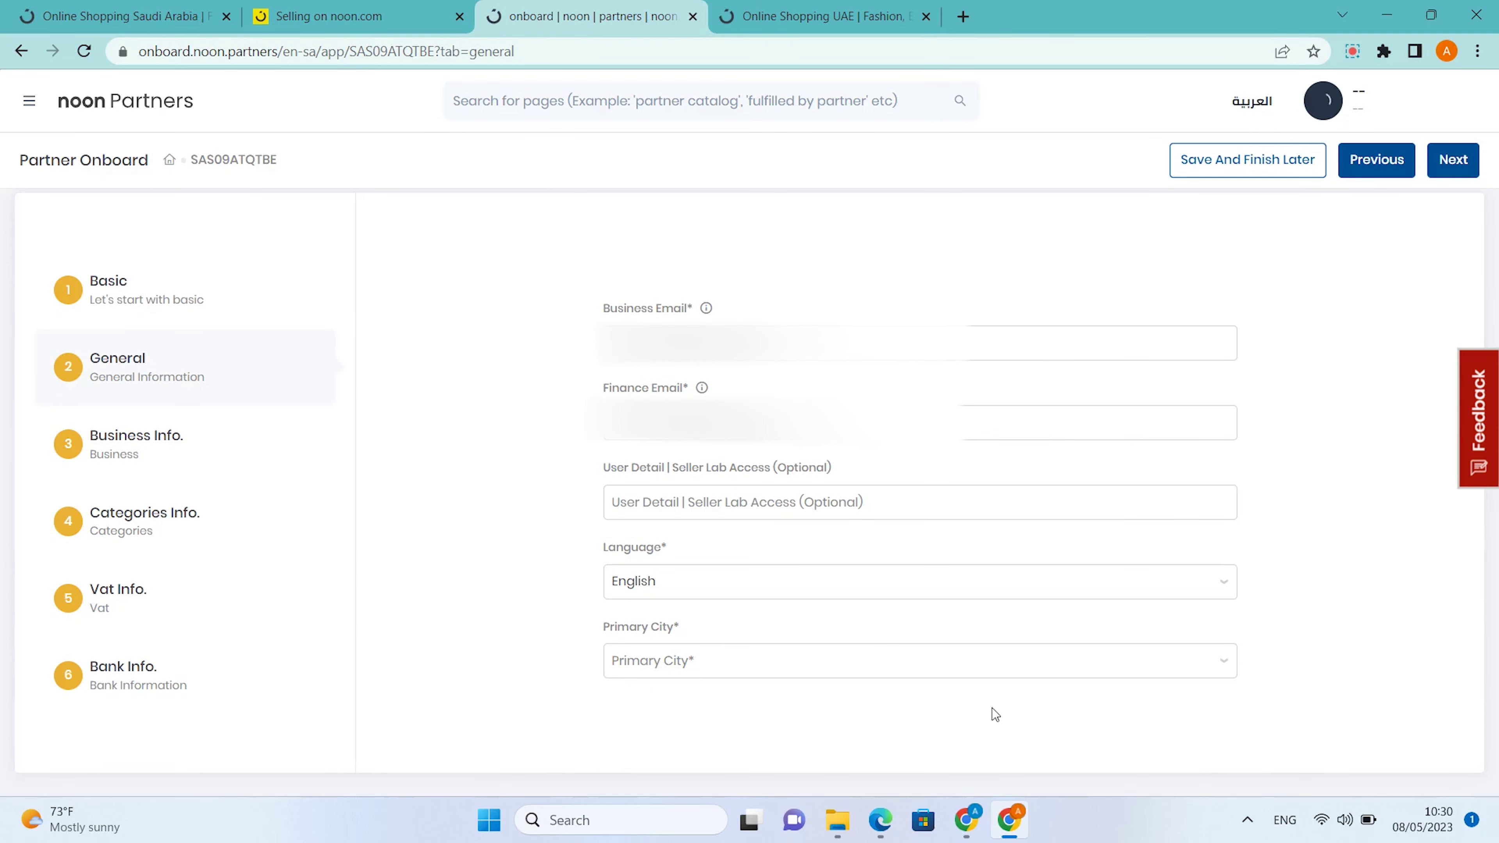
pyautogui.click(798, 672)
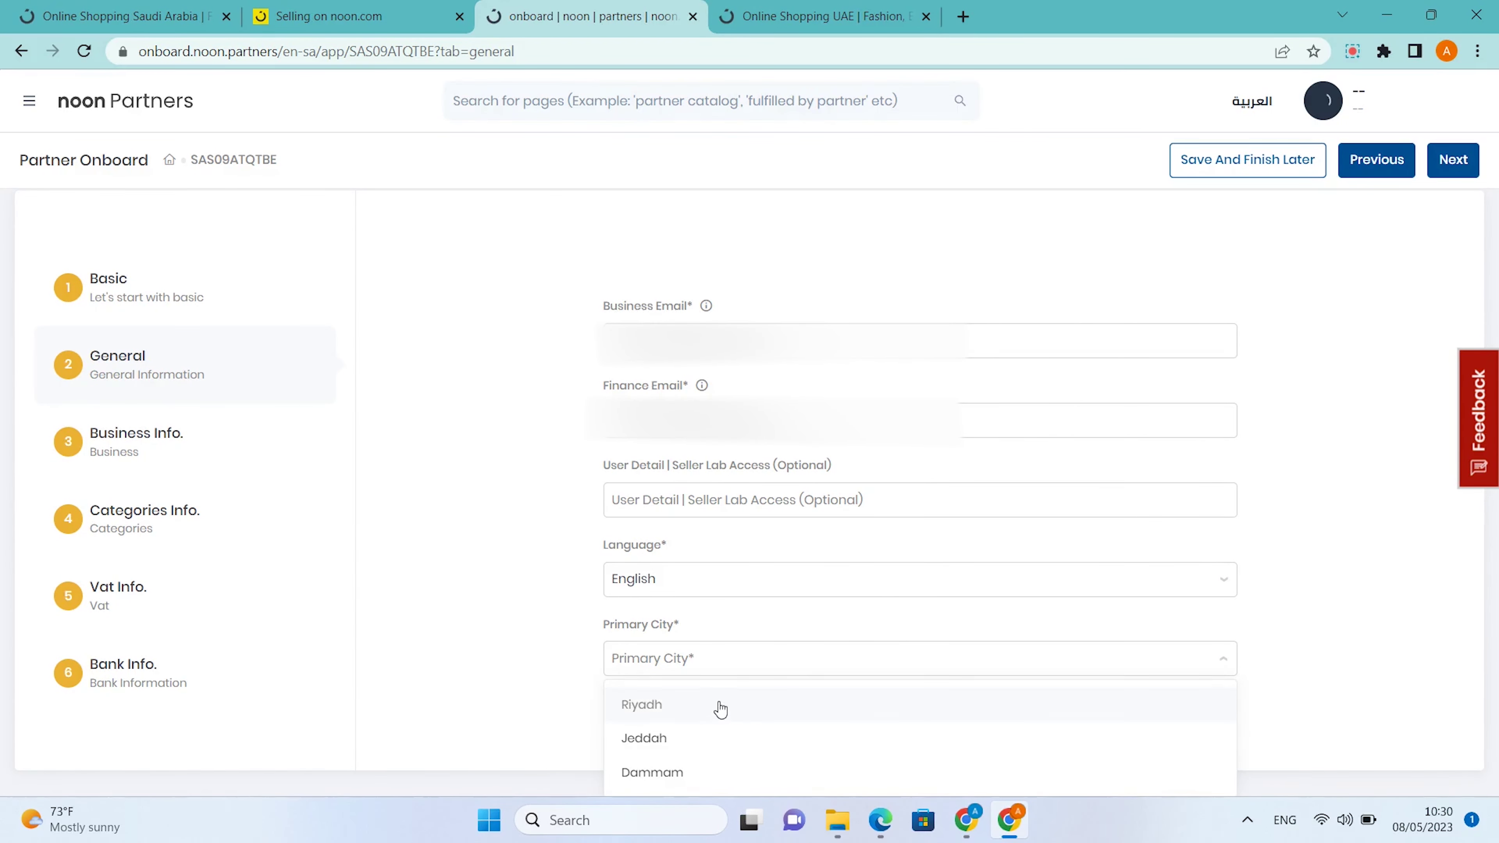
pyautogui.click(687, 774)
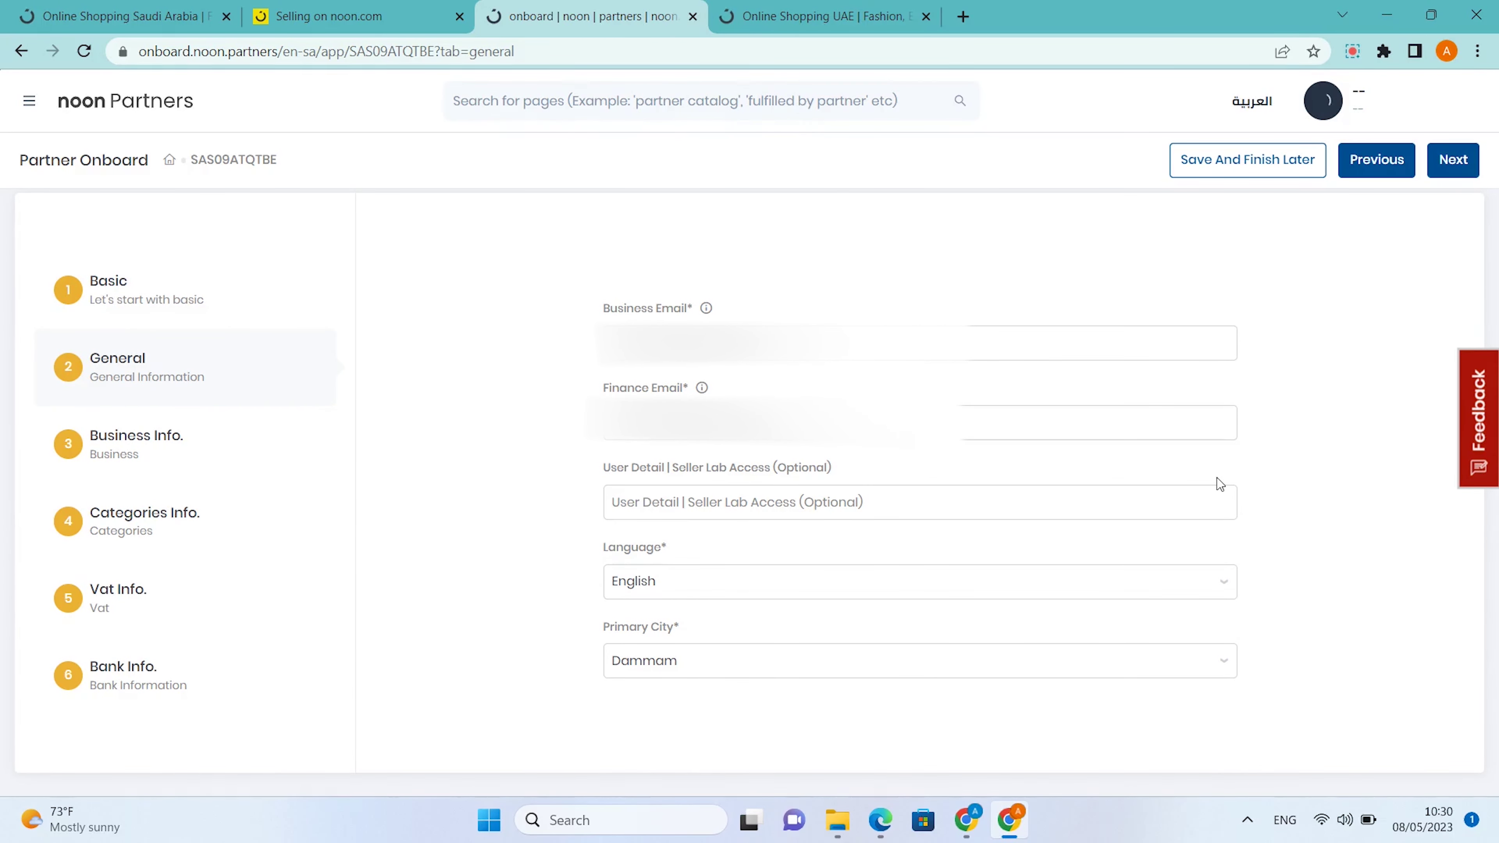
pyautogui.click(1451, 169)
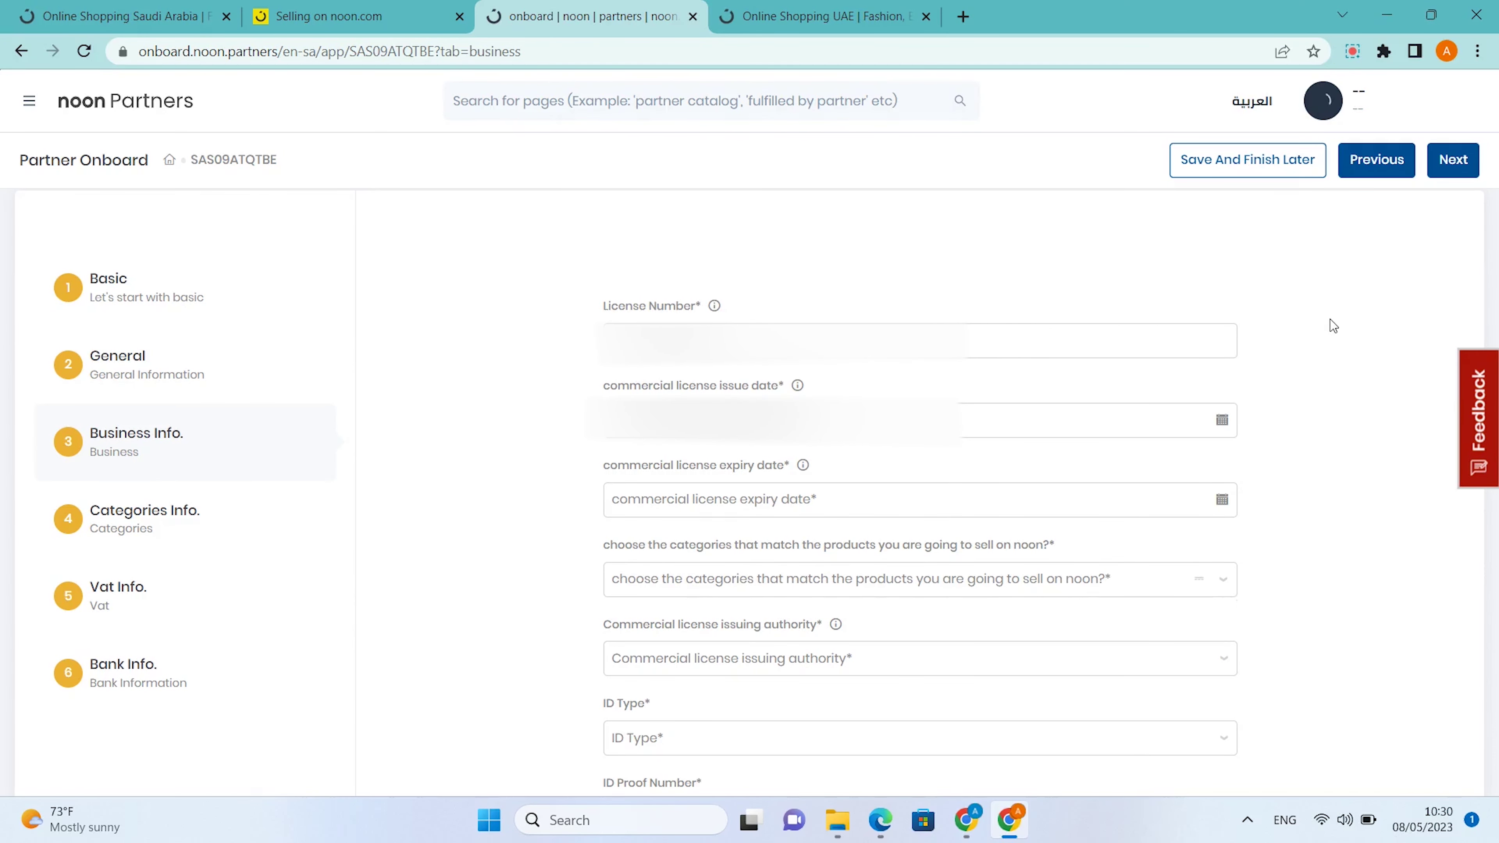
# Examine the Business Info form's required fields, including the license number and the commercial license issue and expiry dates.
pyautogui.scroll(-2, 1331, 319)
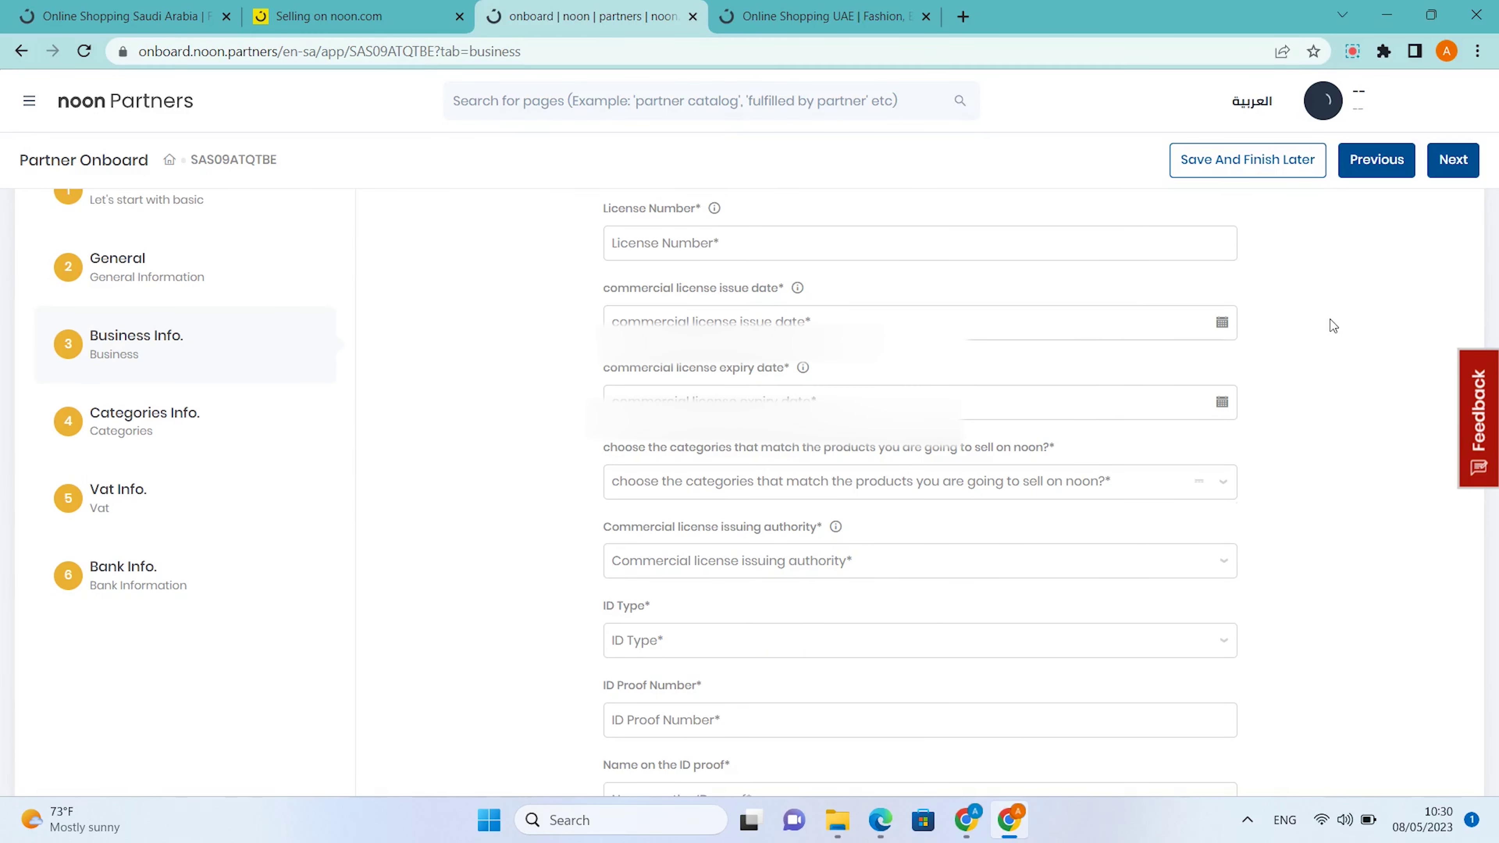
pyautogui.scroll(2, 1331, 319)
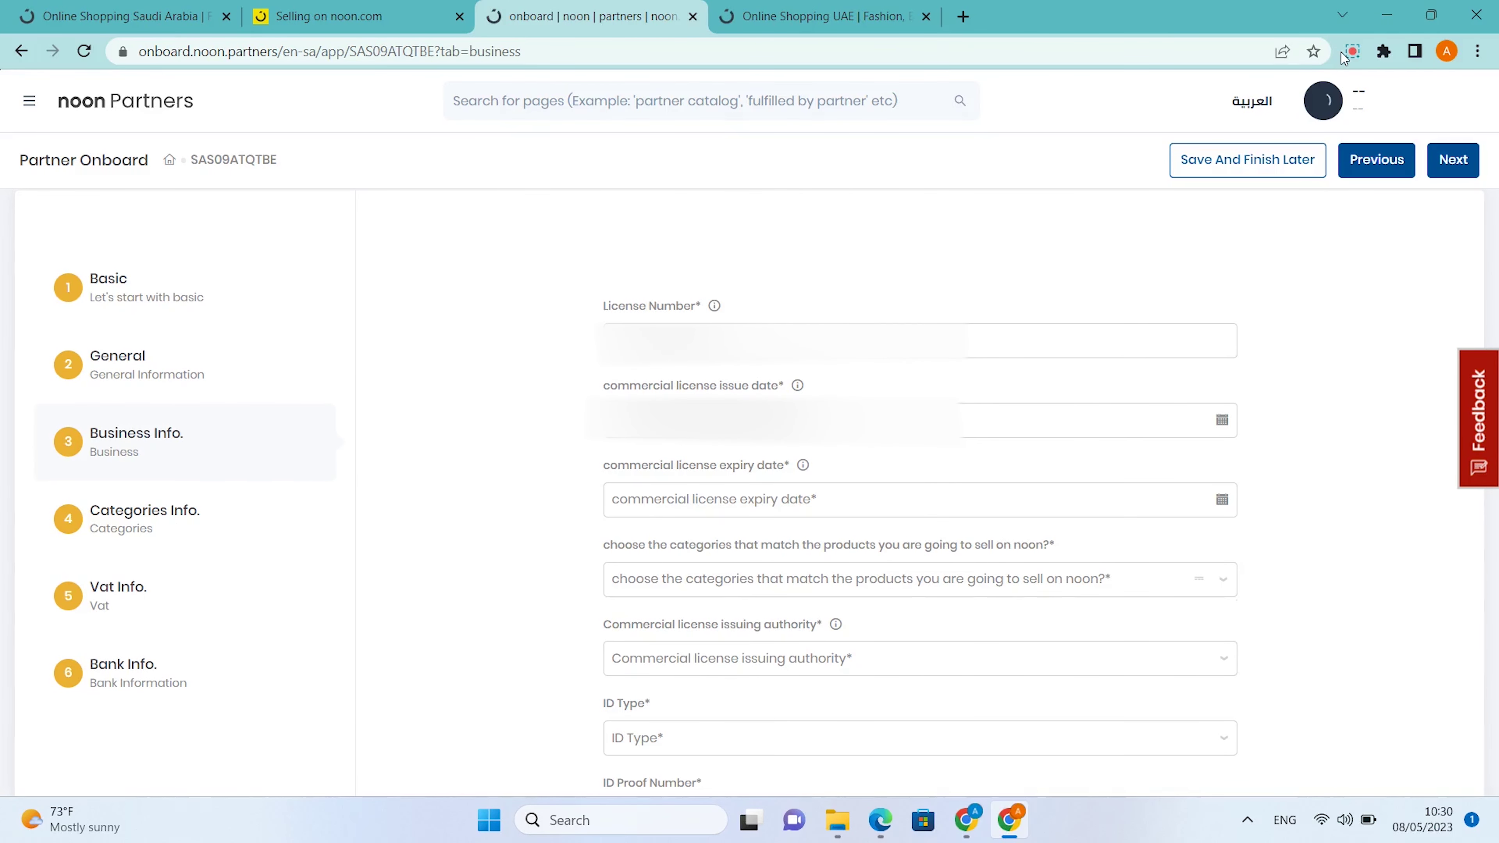
pyautogui.click(1353, 51)
pyautogui.scroll(-2, 1276, 224)
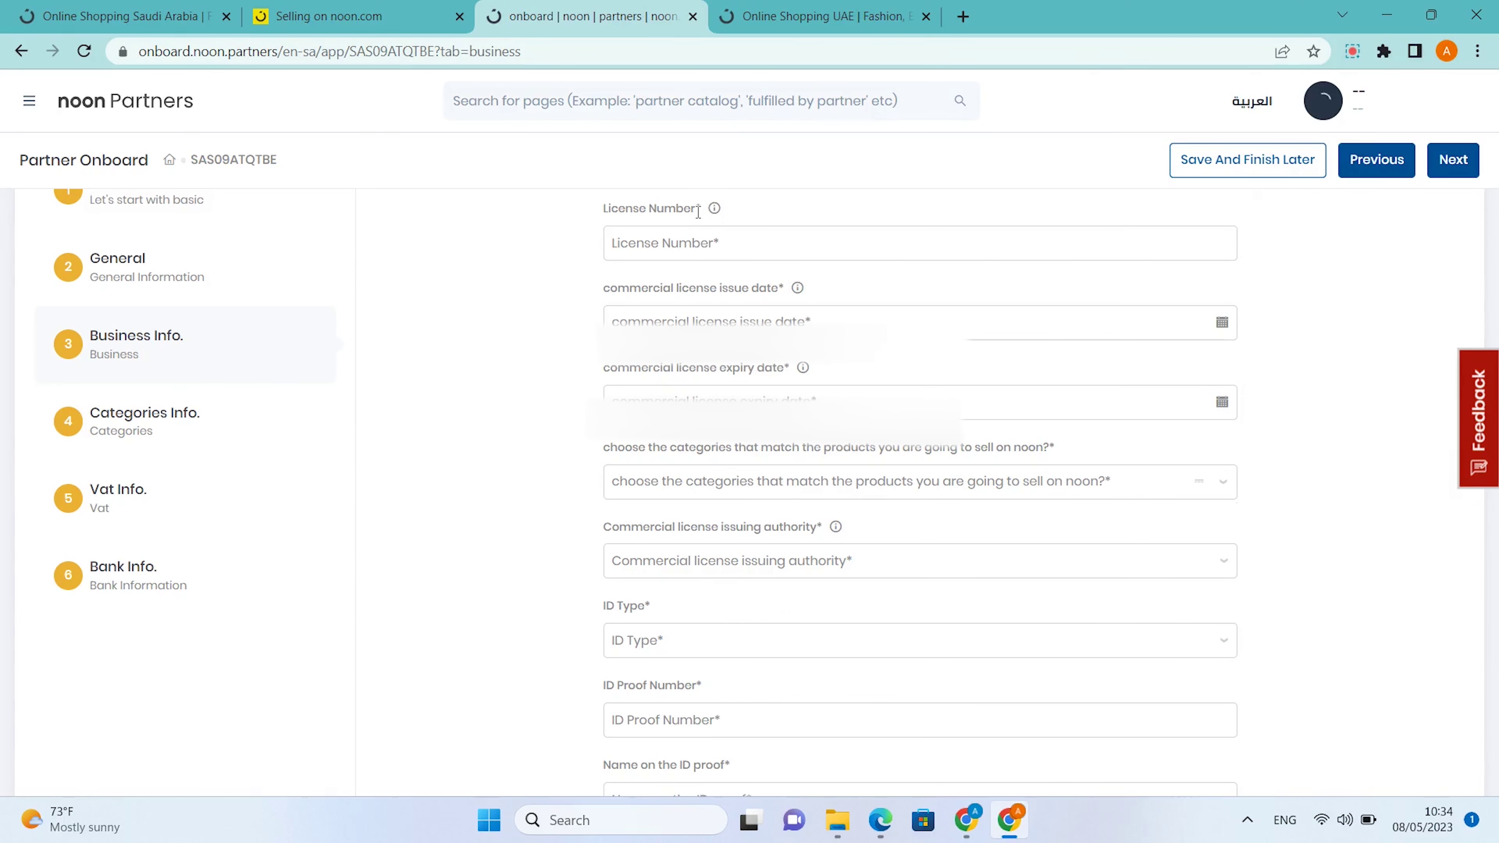
pyautogui.moveTo(698, 213); pyautogui.dragTo(595, 213)
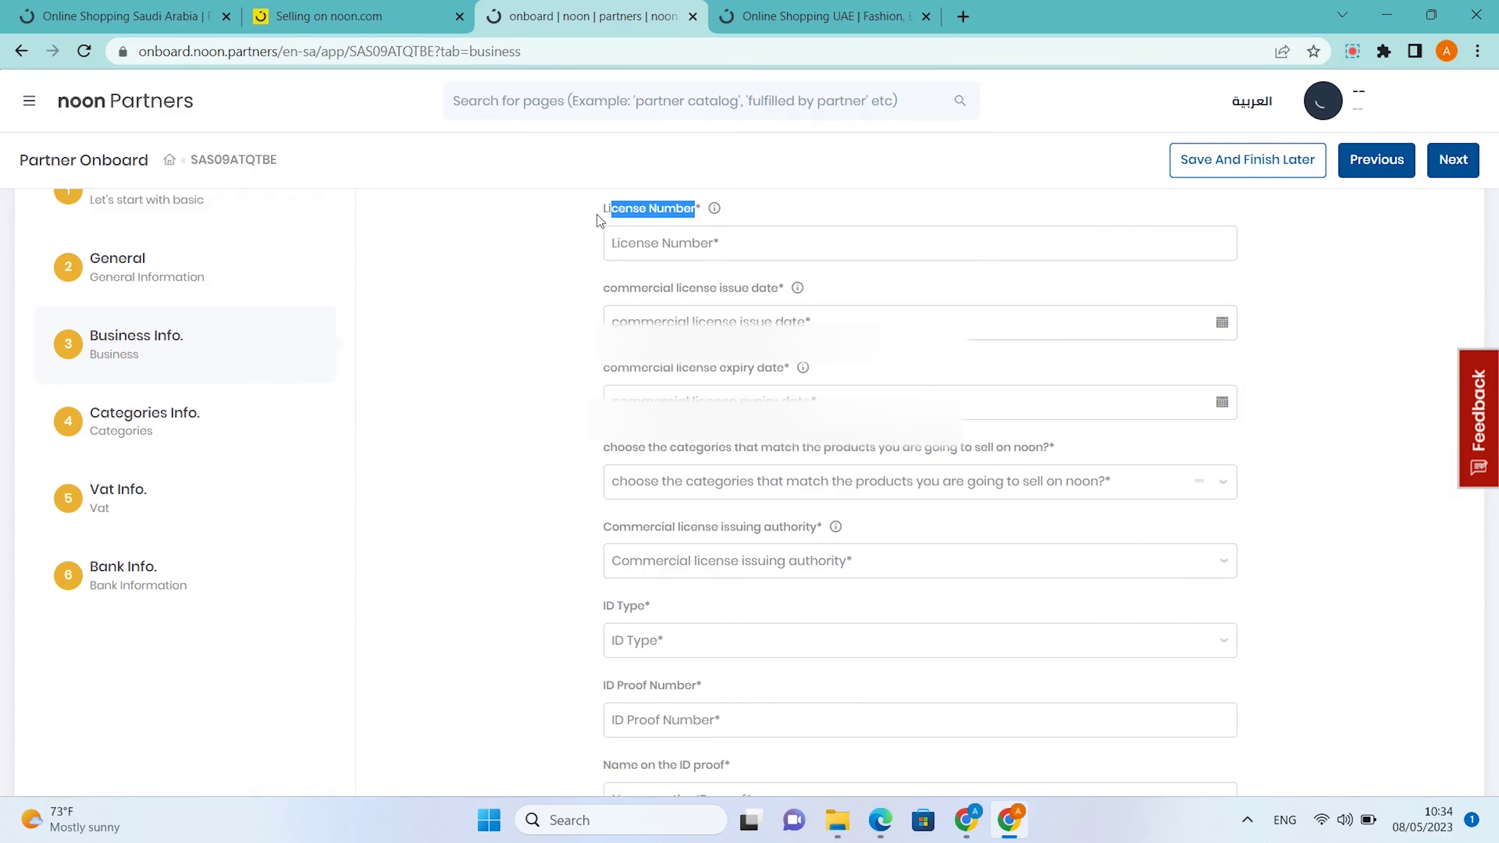
pyautogui.click(556, 256)
pyautogui.moveTo(781, 287); pyautogui.dragTo(718, 288)
pyautogui.moveTo(787, 367); pyautogui.dragTo(711, 381)
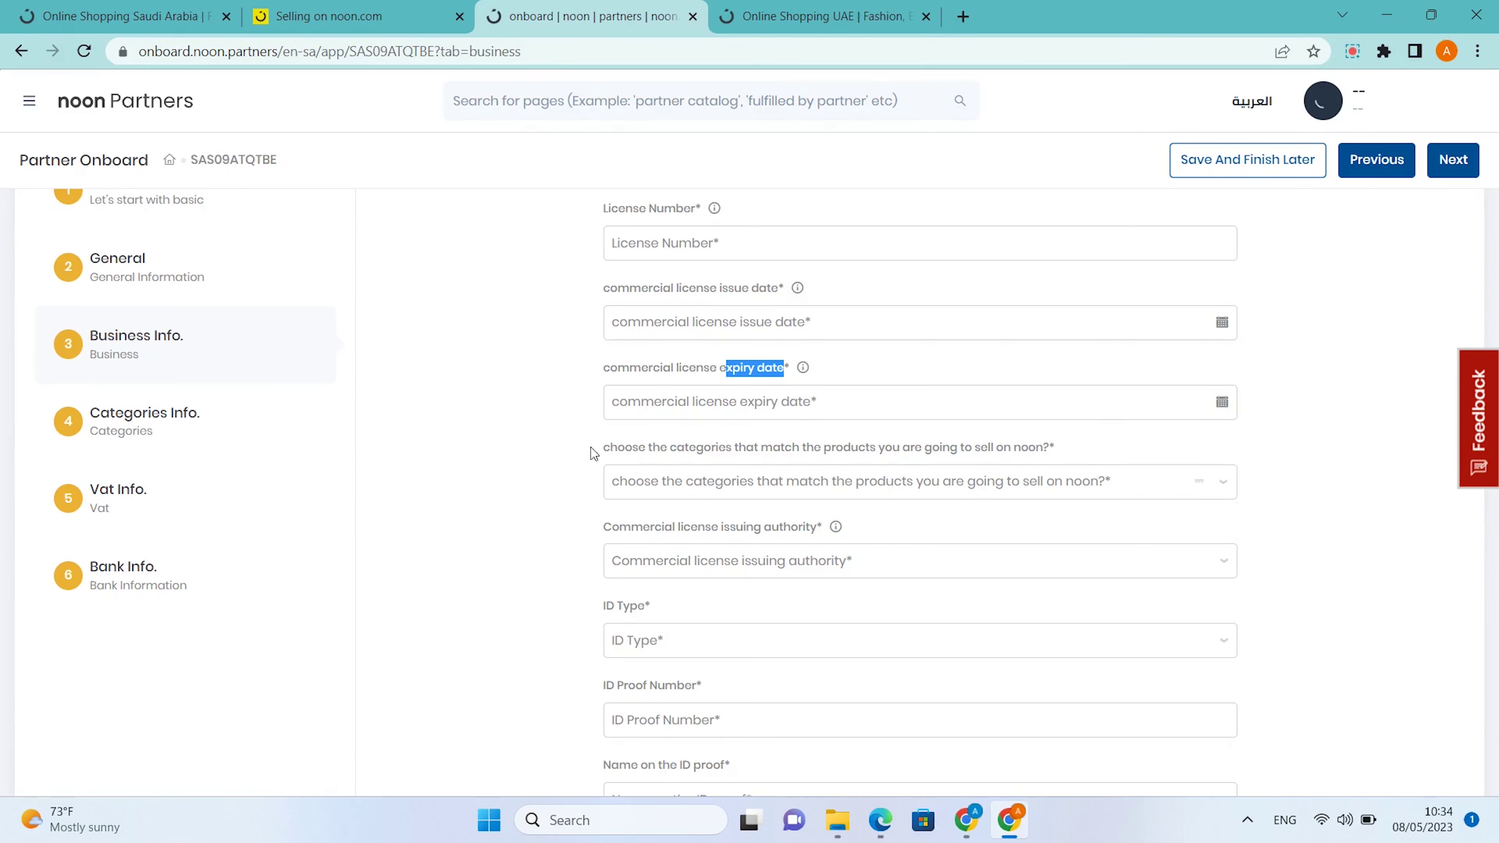
pyautogui.click(483, 465)
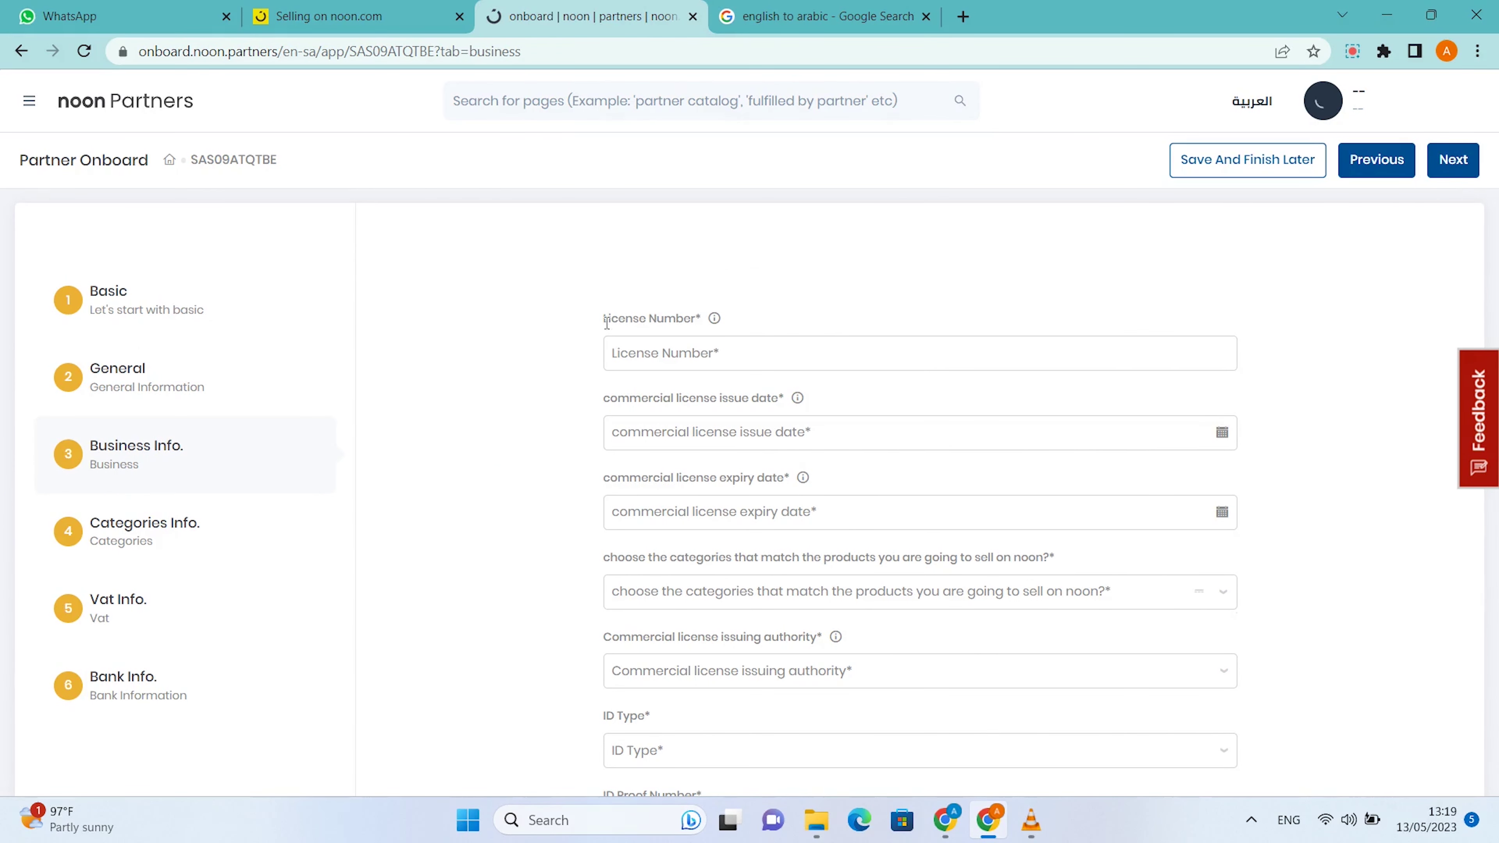
# Fill in the license number and the commercial license issue and expiry dates.
pyautogui.moveTo(603, 322); pyautogui.dragTo(718, 322)
pyautogui.click(844, 289)
pyautogui.click(1088, 353)
pyautogui.press('Escape')
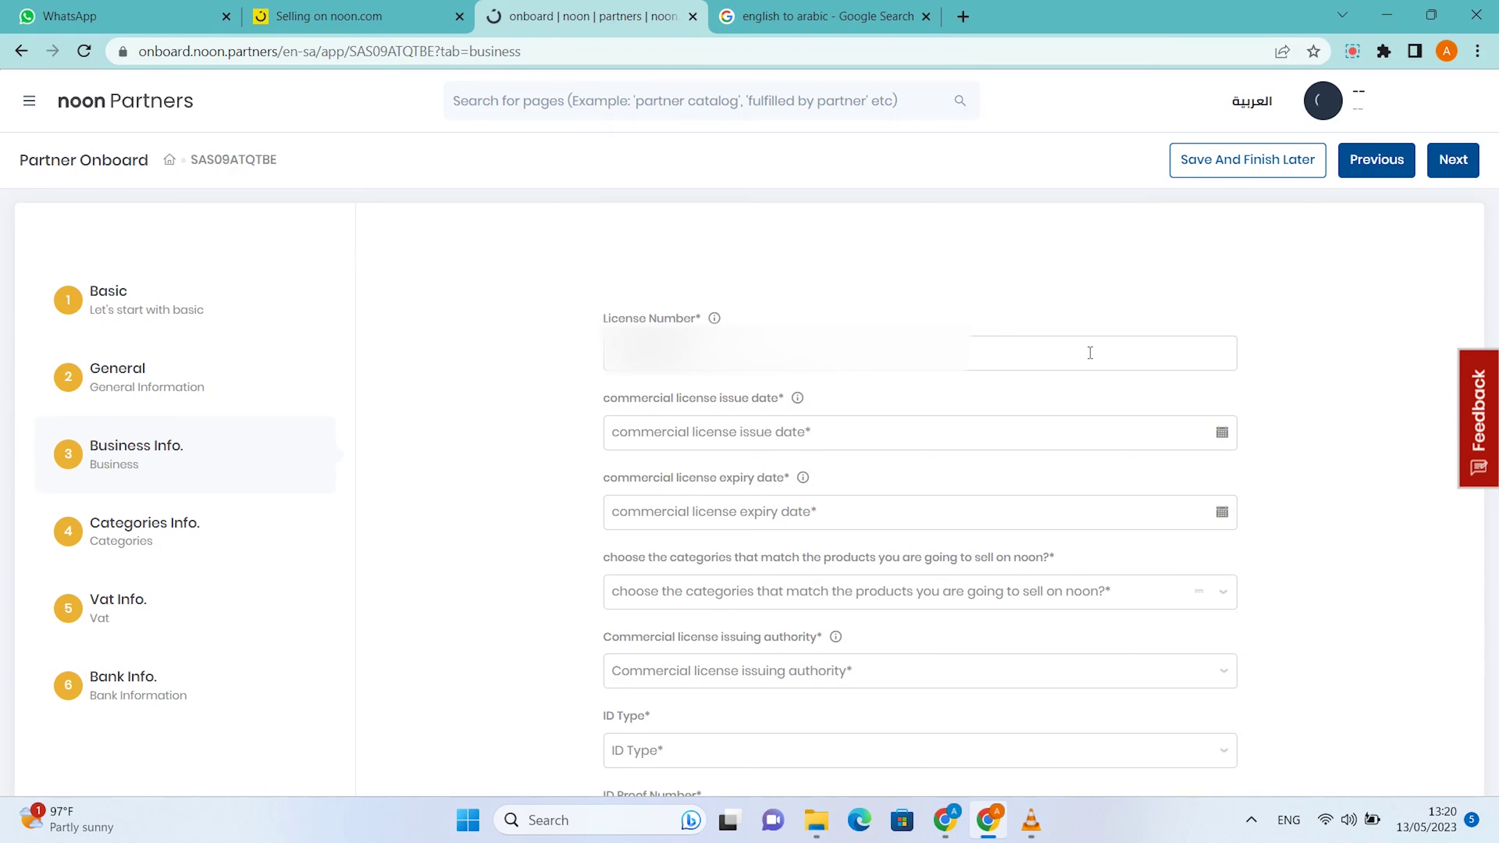
pyautogui.click(1086, 425)
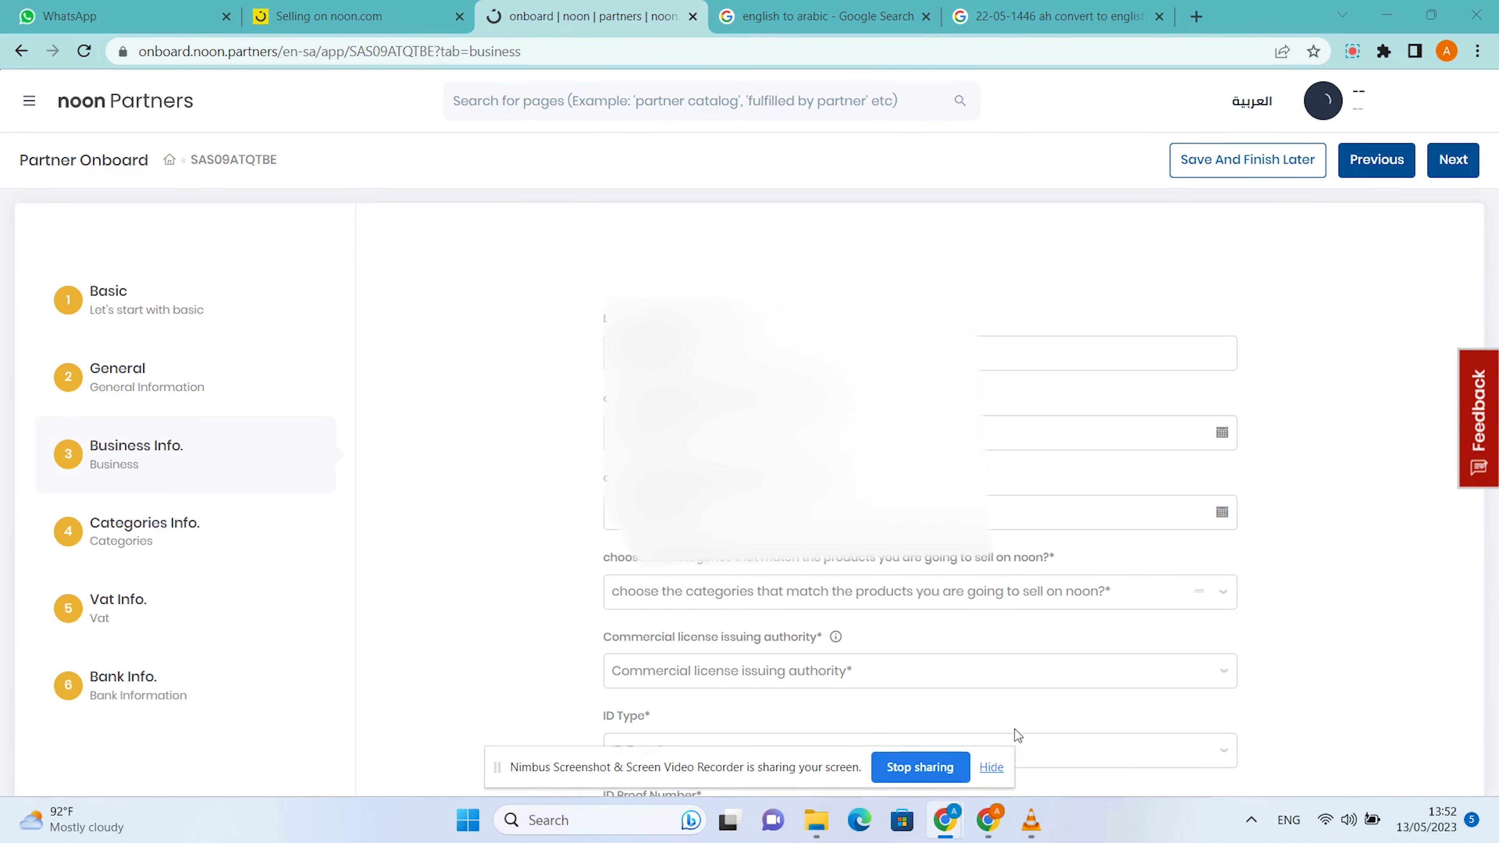
pyautogui.click(994, 767)
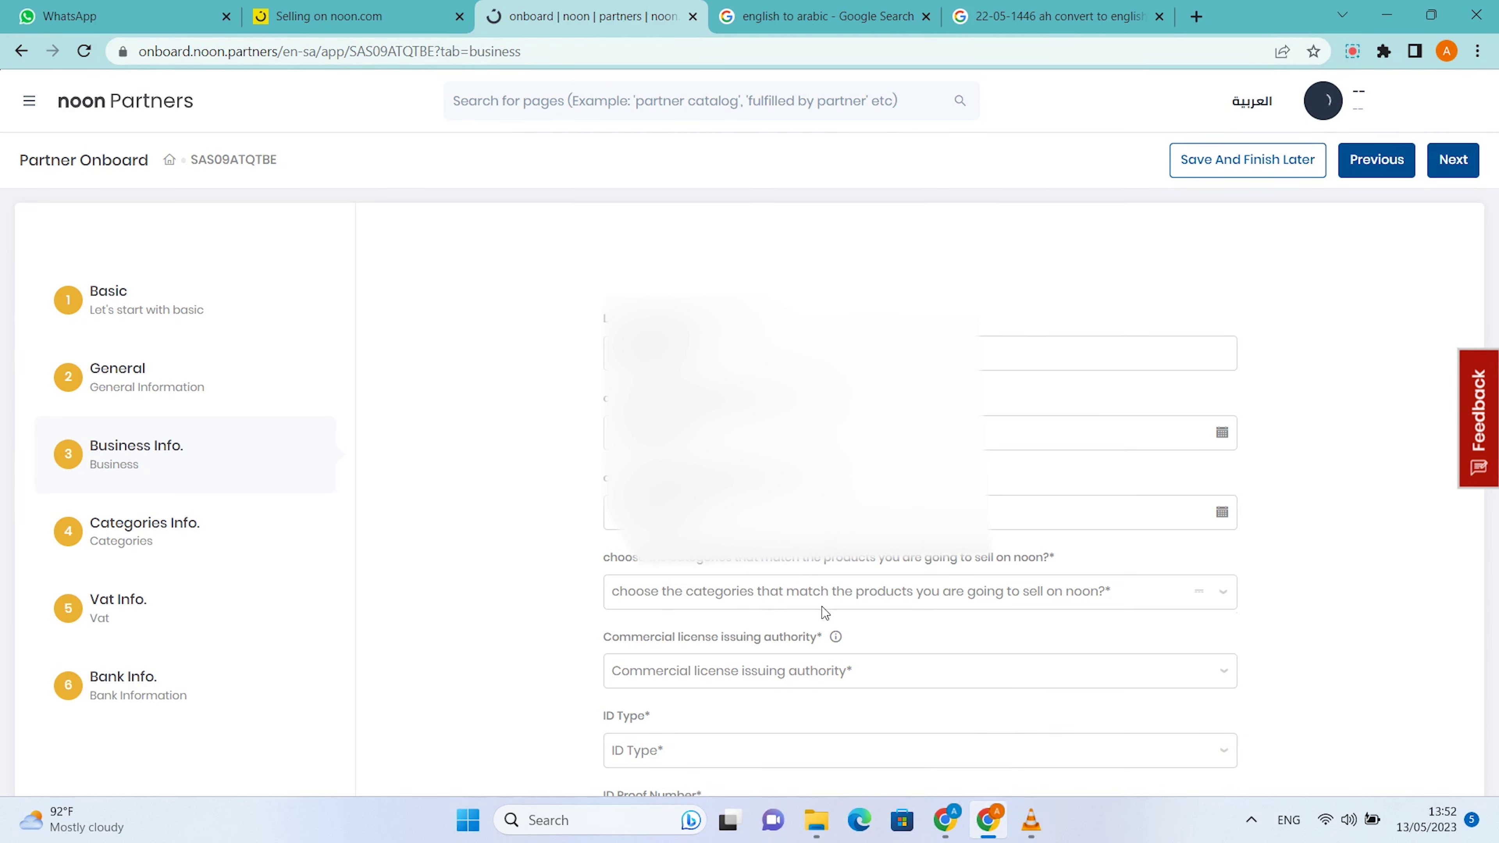
# Choose General as the product category and Ministry of Commerce as the commercial license issuing authority.
pyautogui.click(969, 598)
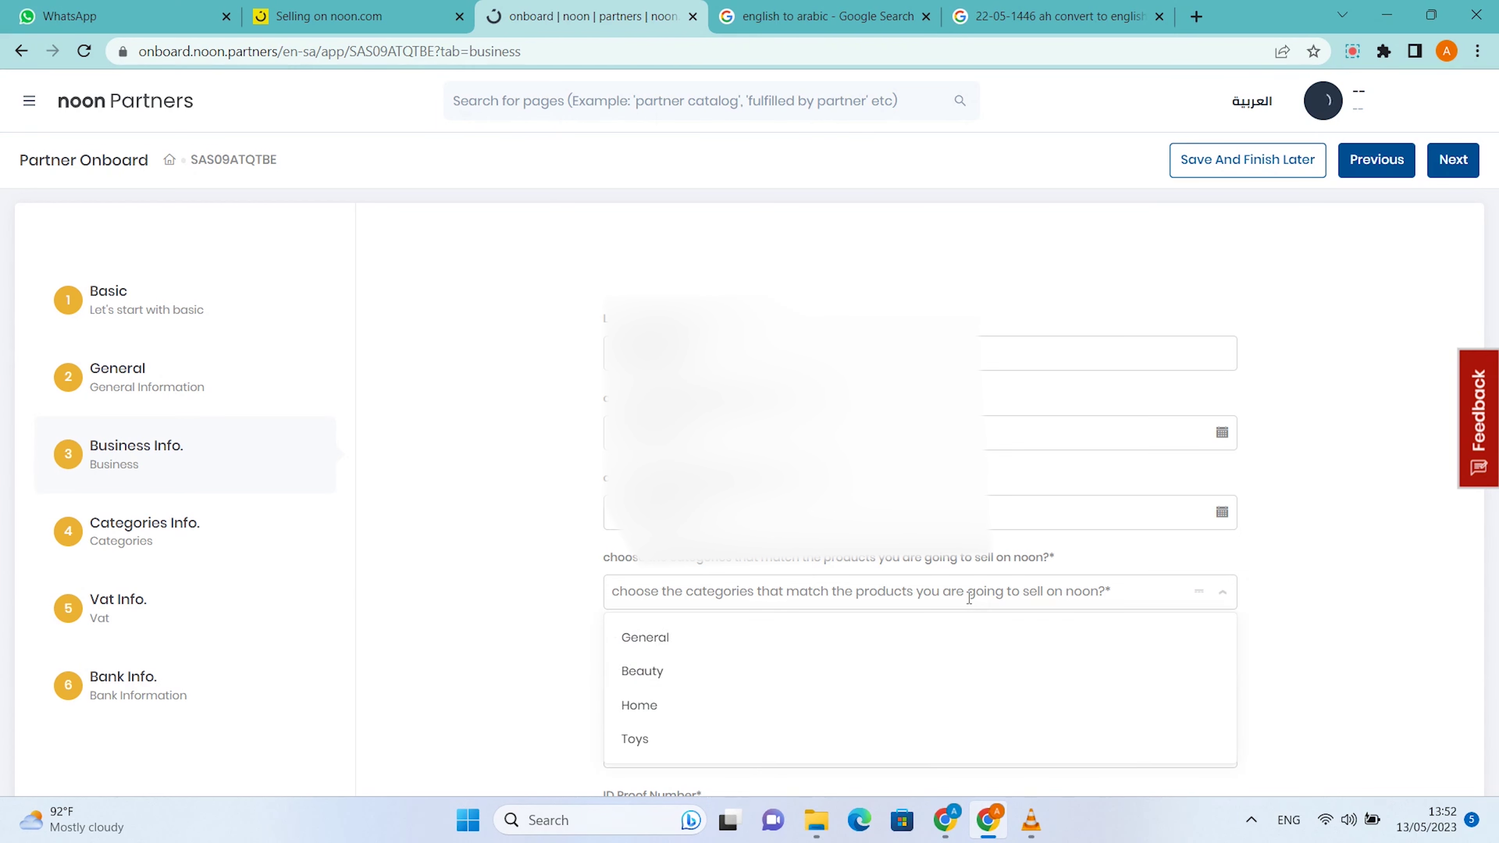
pyautogui.click(803, 639)
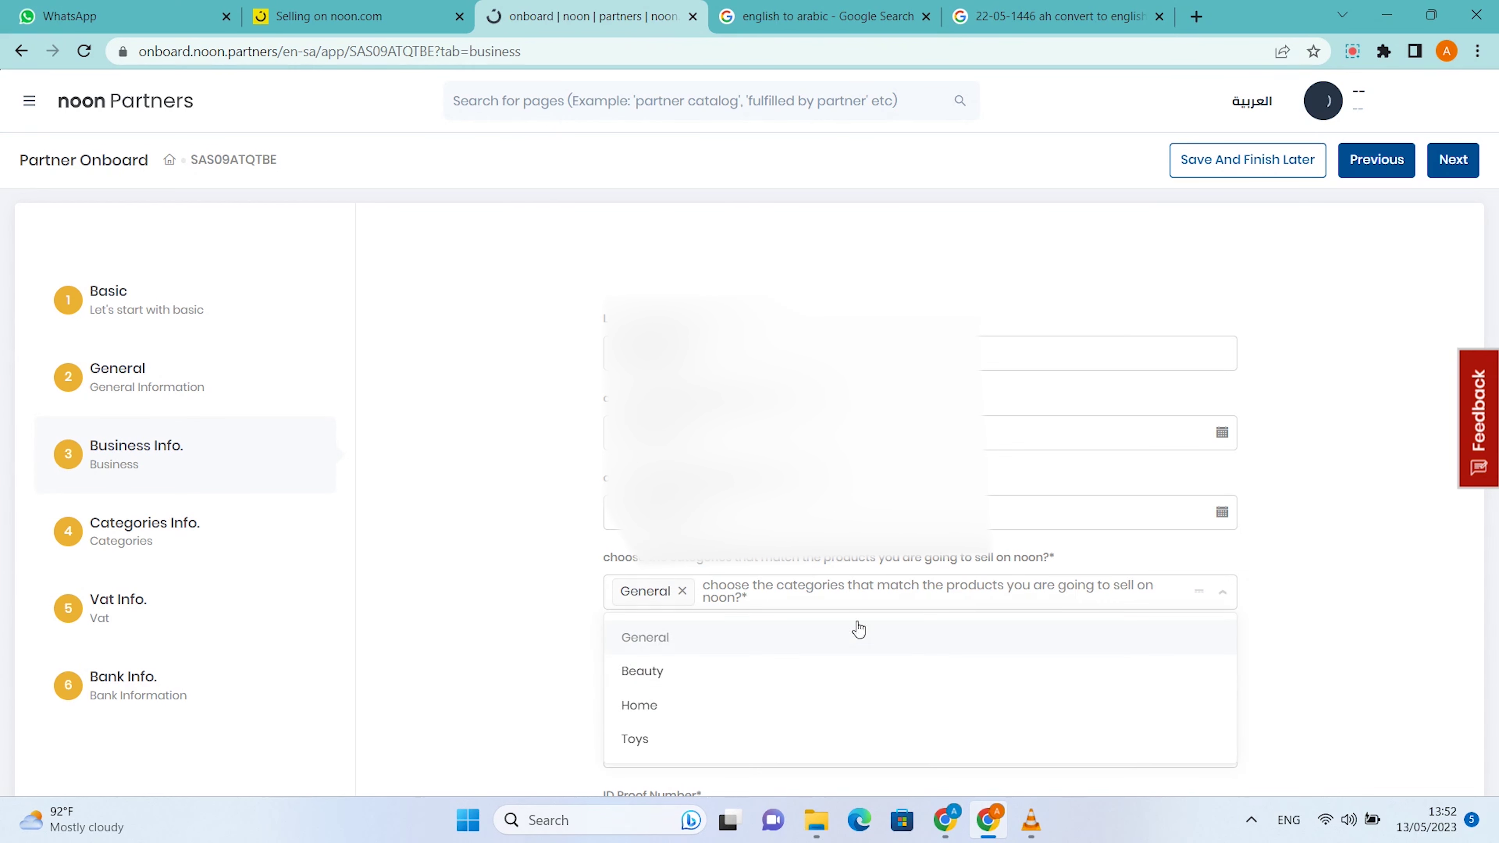
pyautogui.scroll(-5, 826, 720)
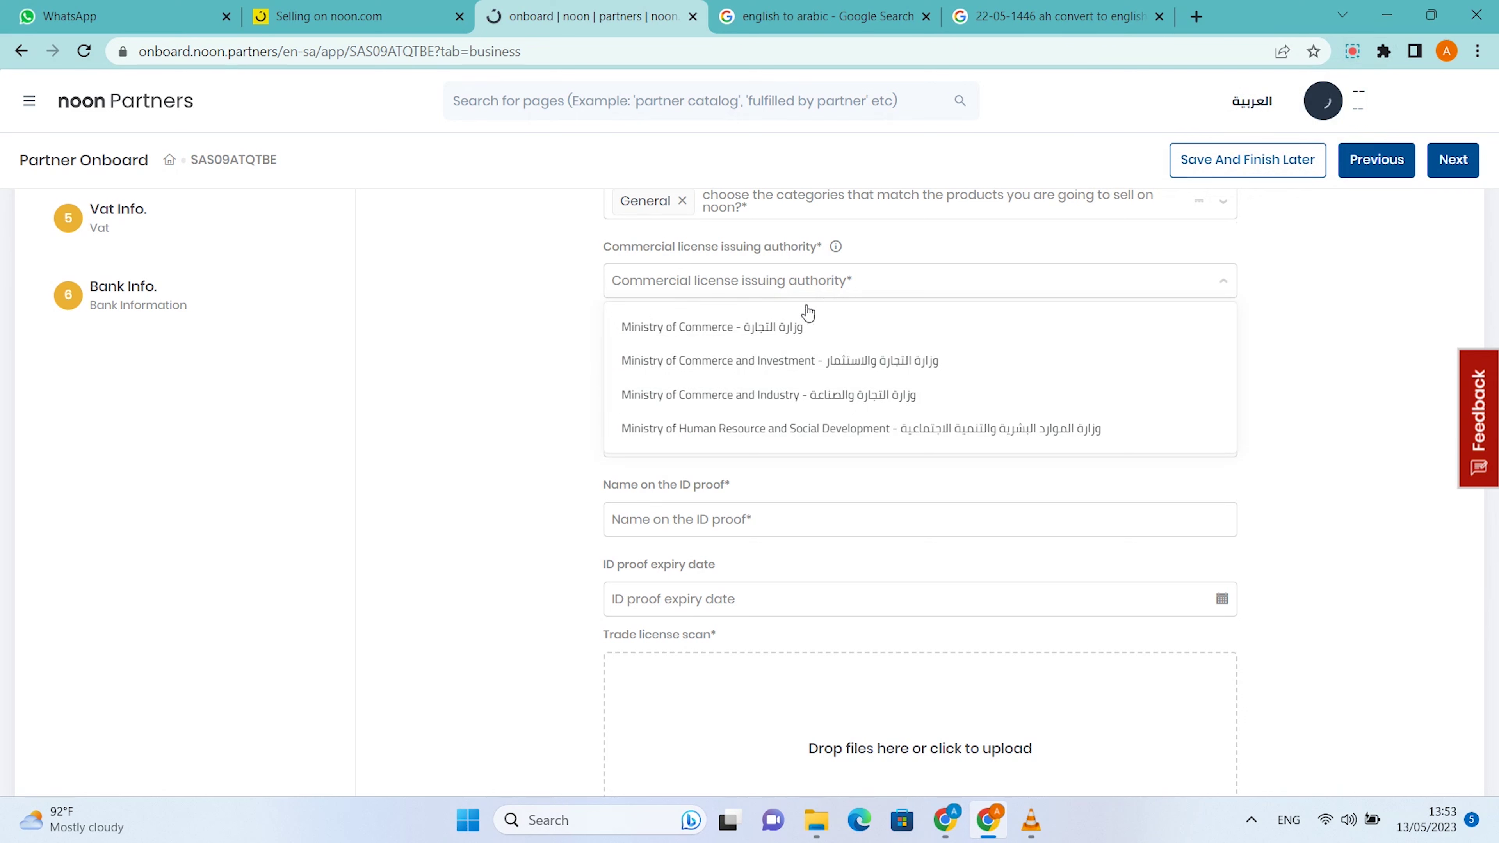
pyautogui.click(721, 327)
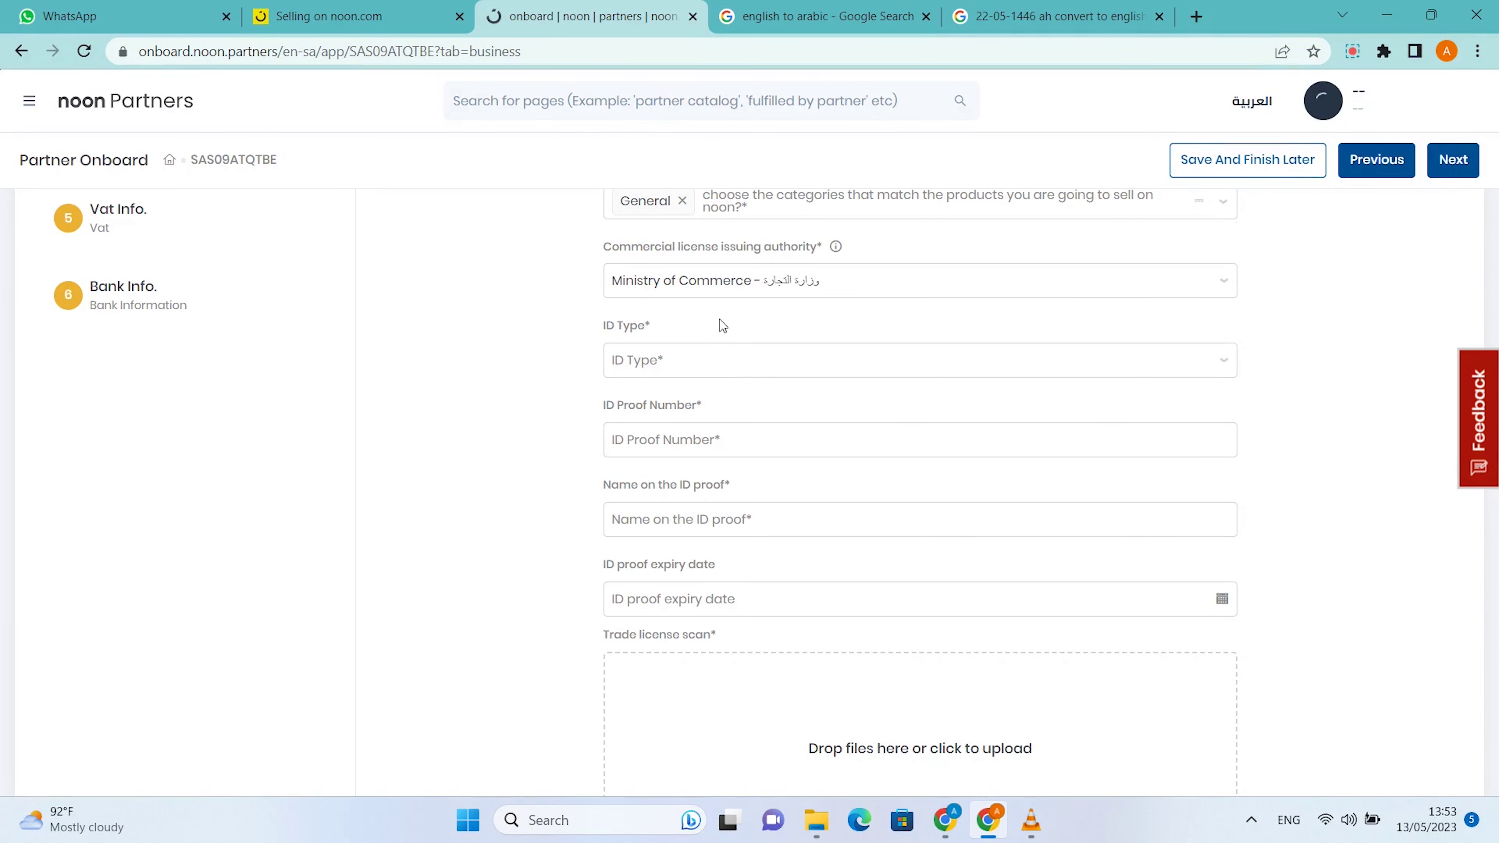
# Set the ID type to National ID and fill in the ID proof number, the name on it and the expiry date 2025-01-14.
pyautogui.click(732, 354)
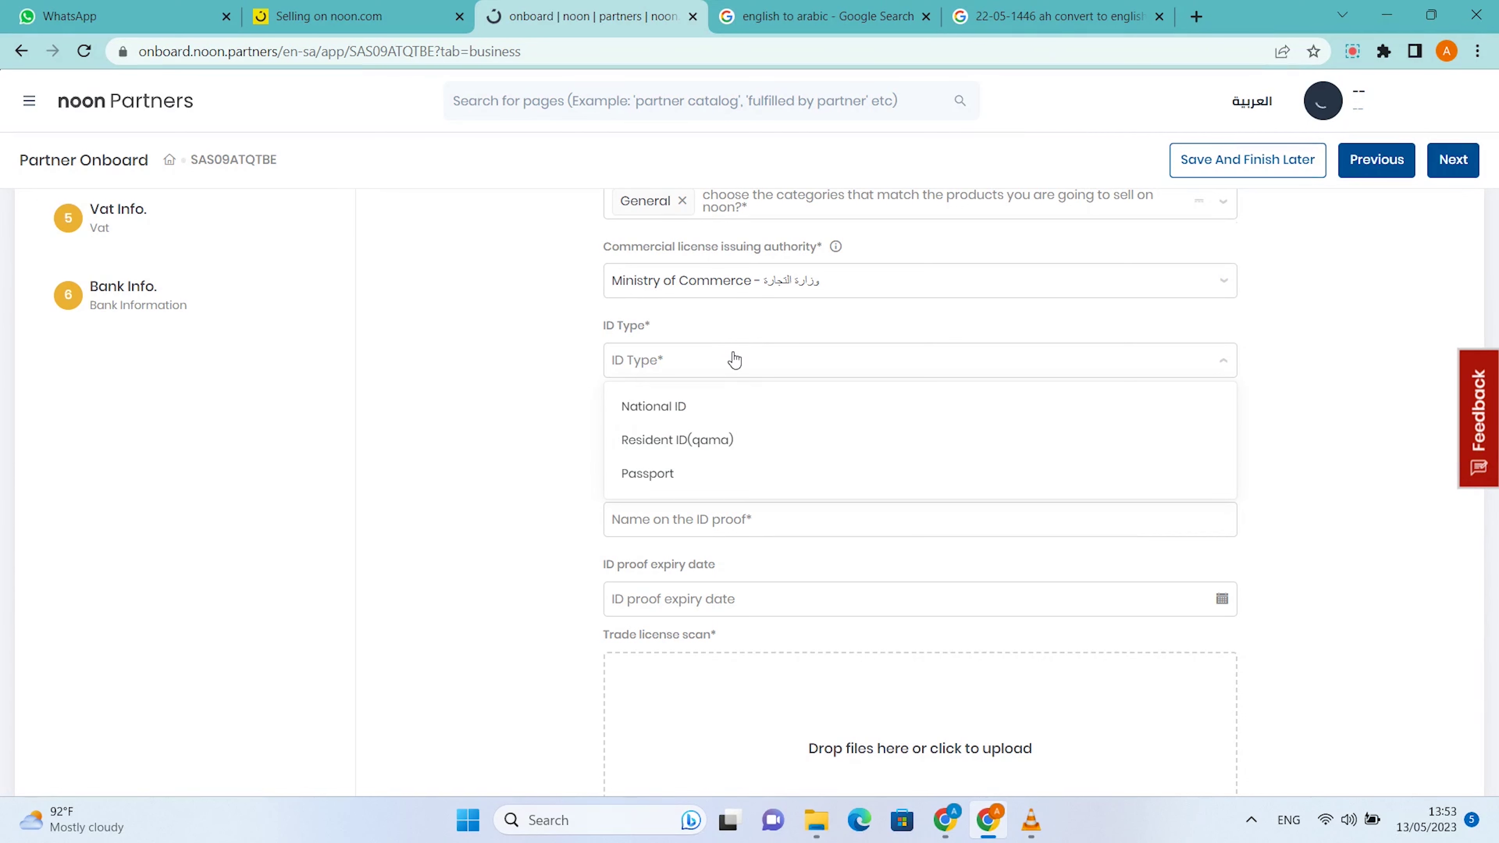
pyautogui.click(736, 390)
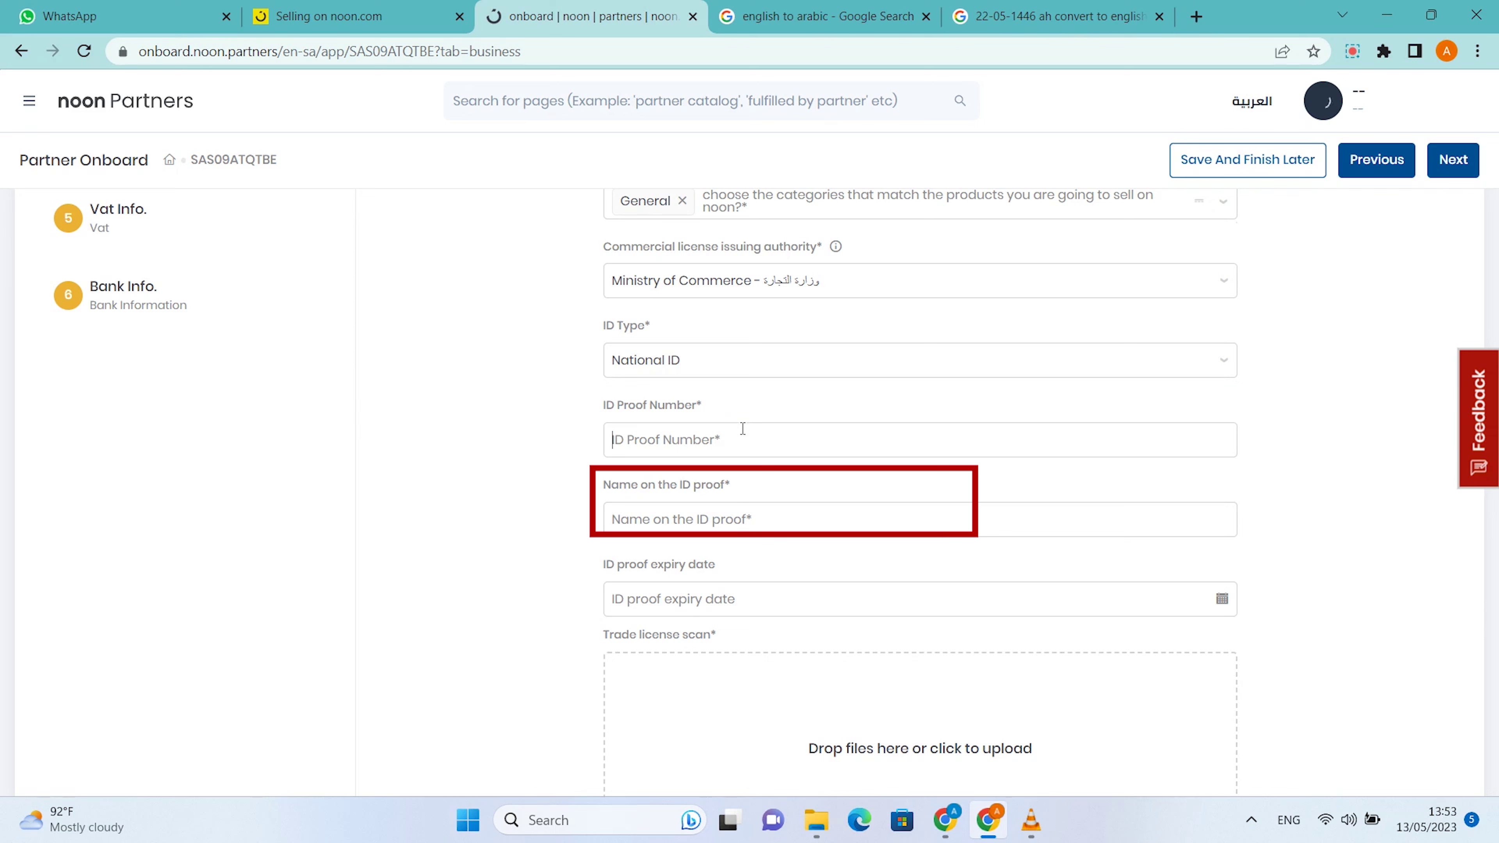
pyautogui.click(723, 507)
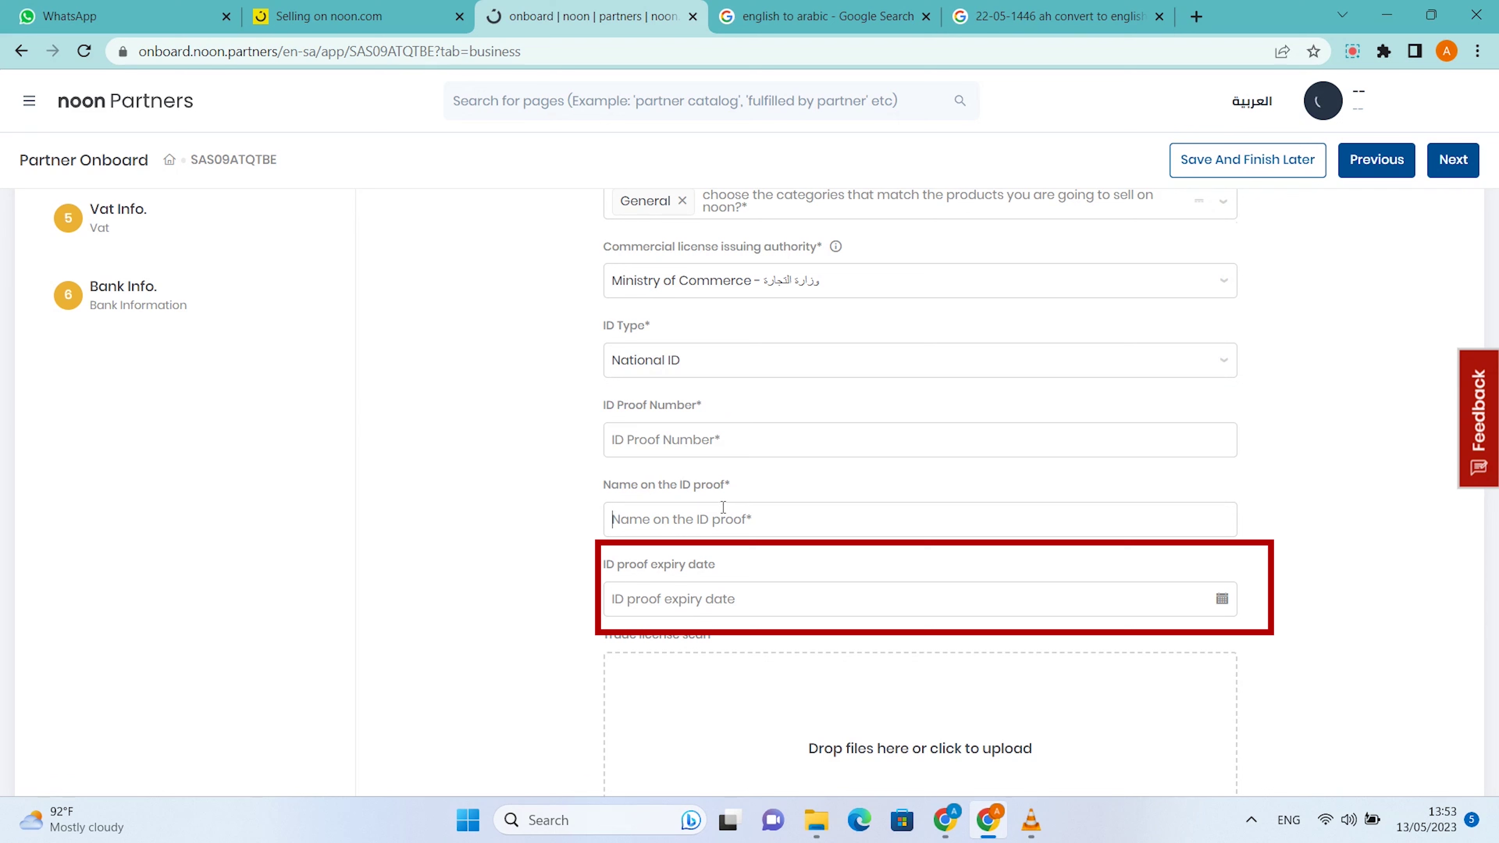
pyautogui.click(719, 595)
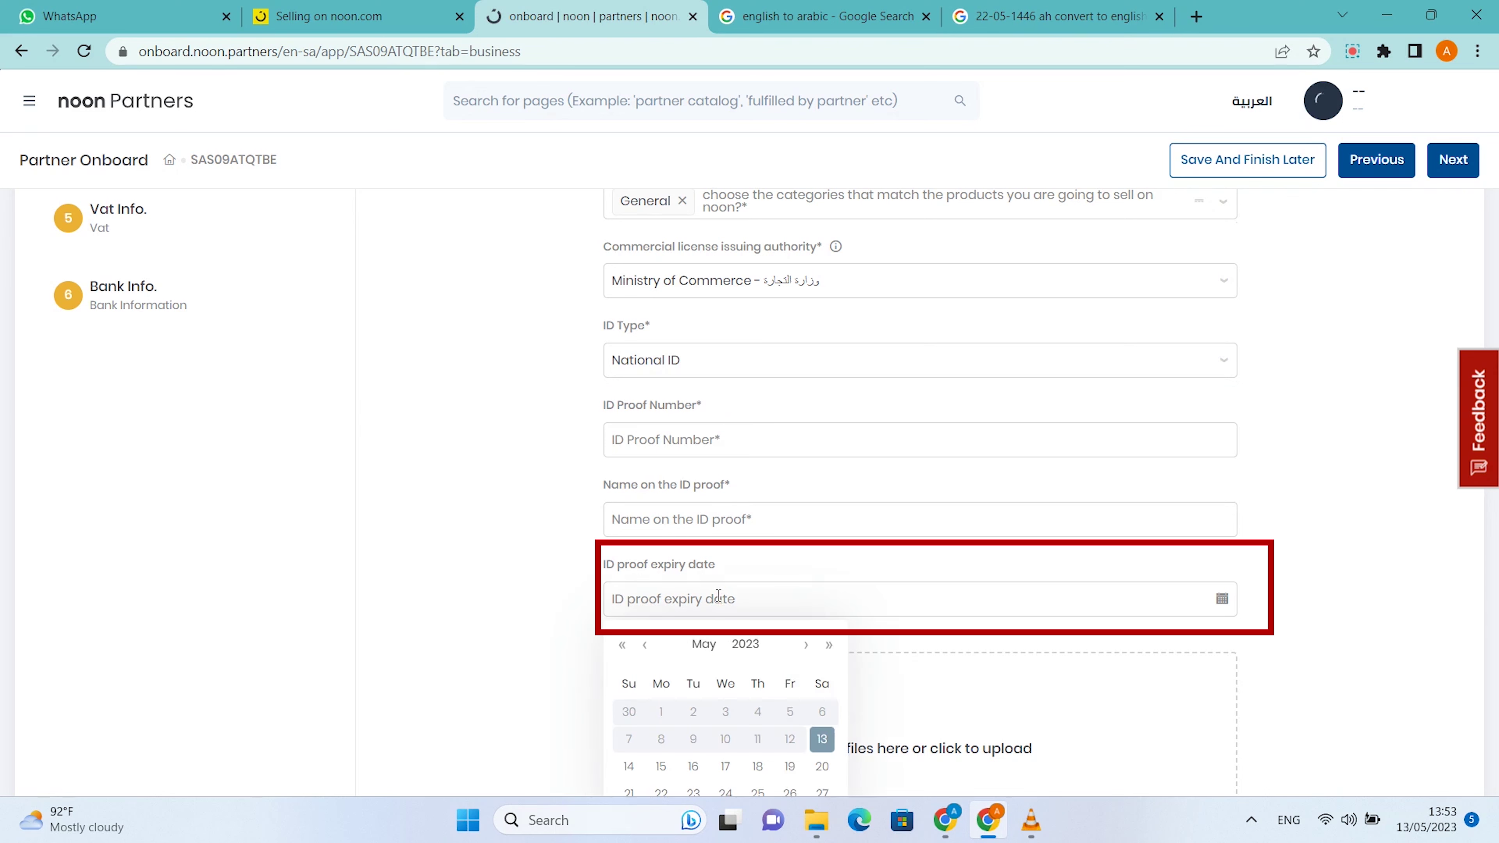
pyautogui.click(577, 587)
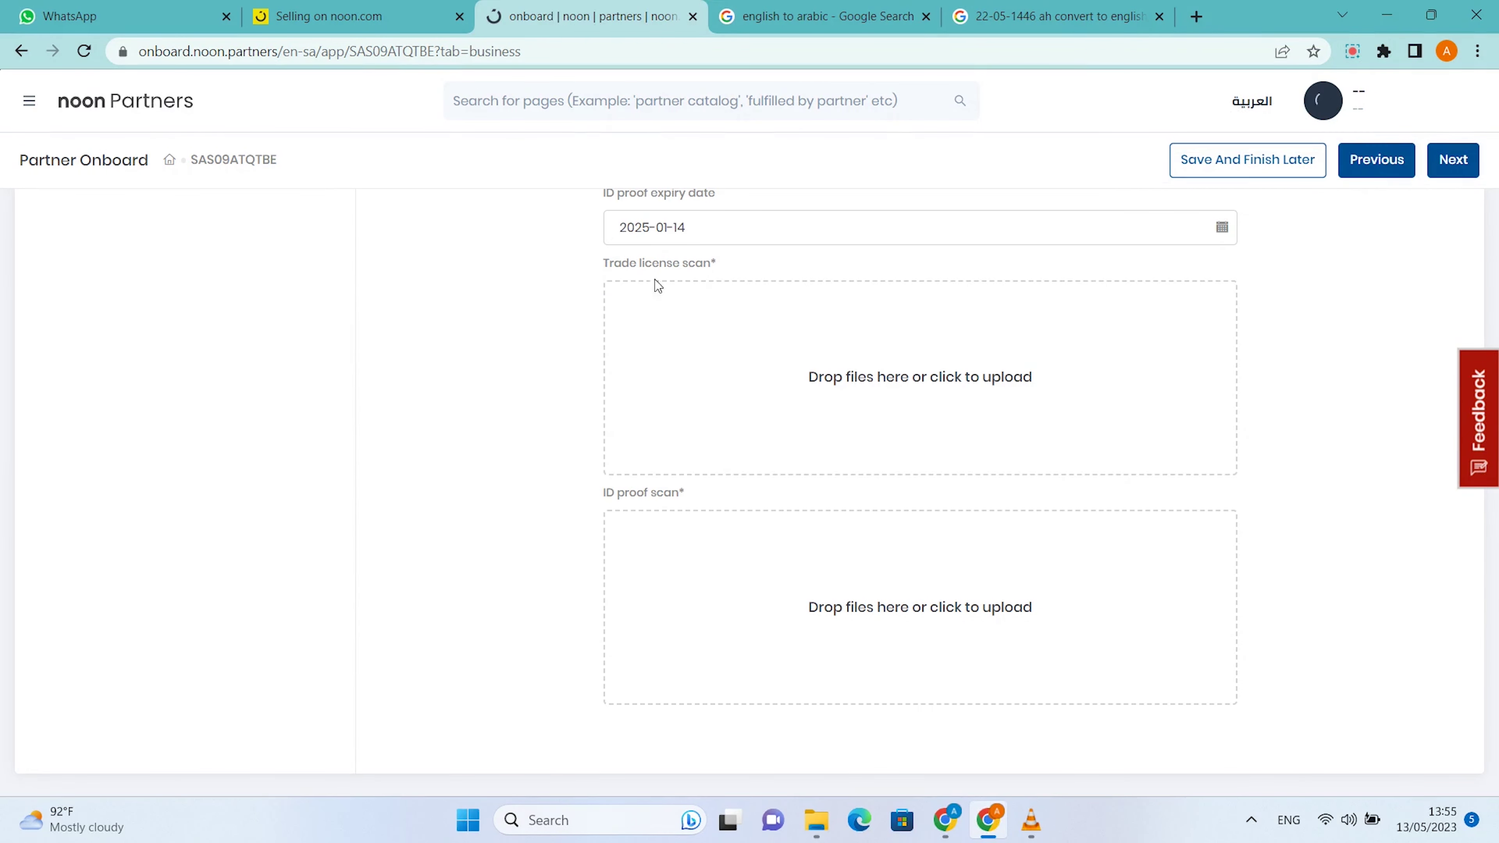
# Upload the Trade License PDF from the noon ksa folder in Downloads as the trade license scan.
pyautogui.moveTo(603, 263); pyautogui.dragTo(712, 264)
pyautogui.click(725, 261)
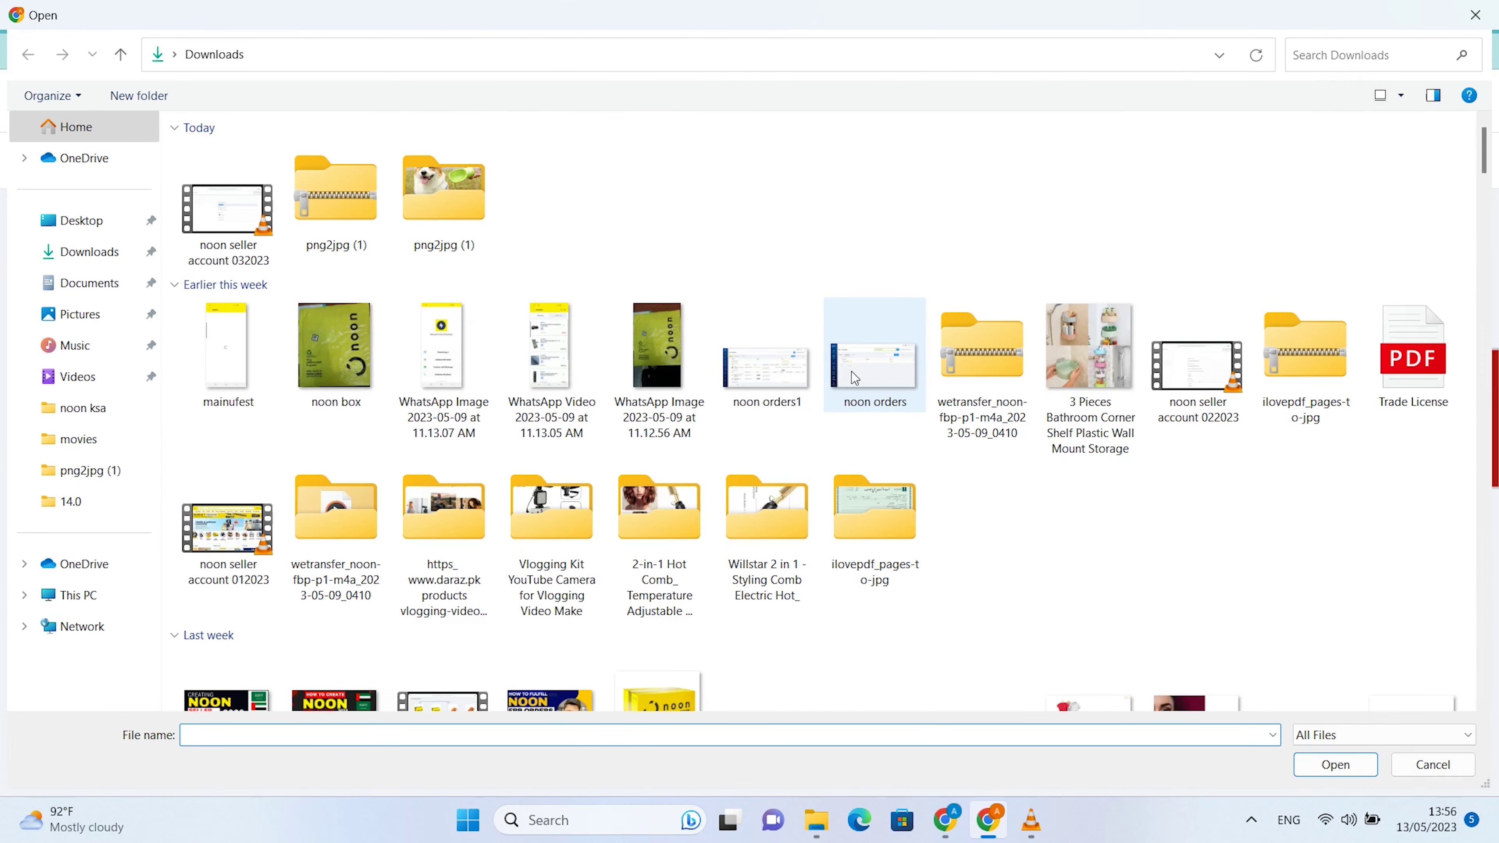
pyautogui.scroll(-5, 777, 466)
pyautogui.doubleClick(256, 430)
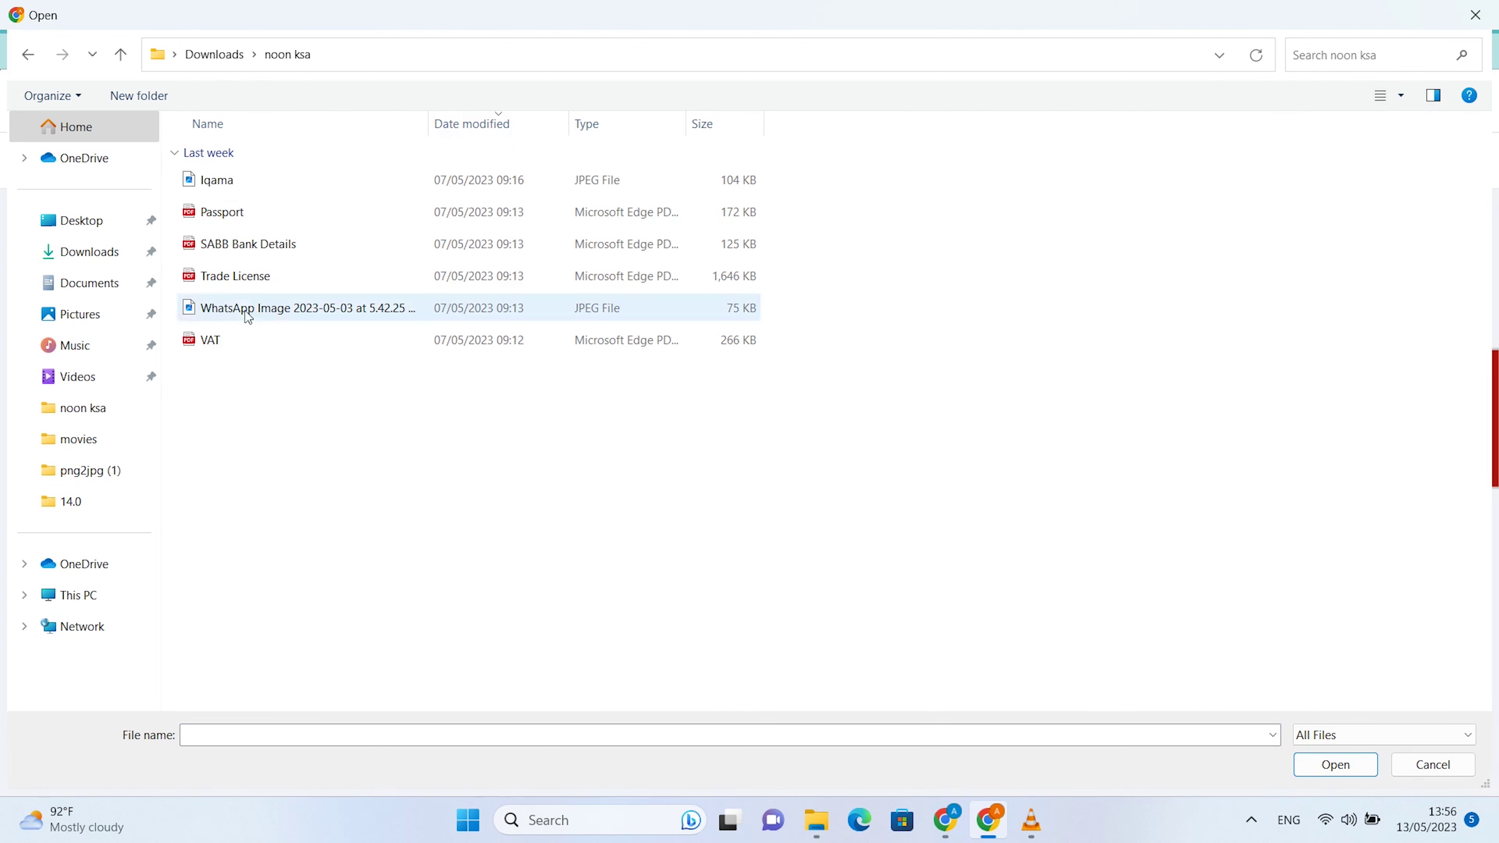
pyautogui.click(248, 279)
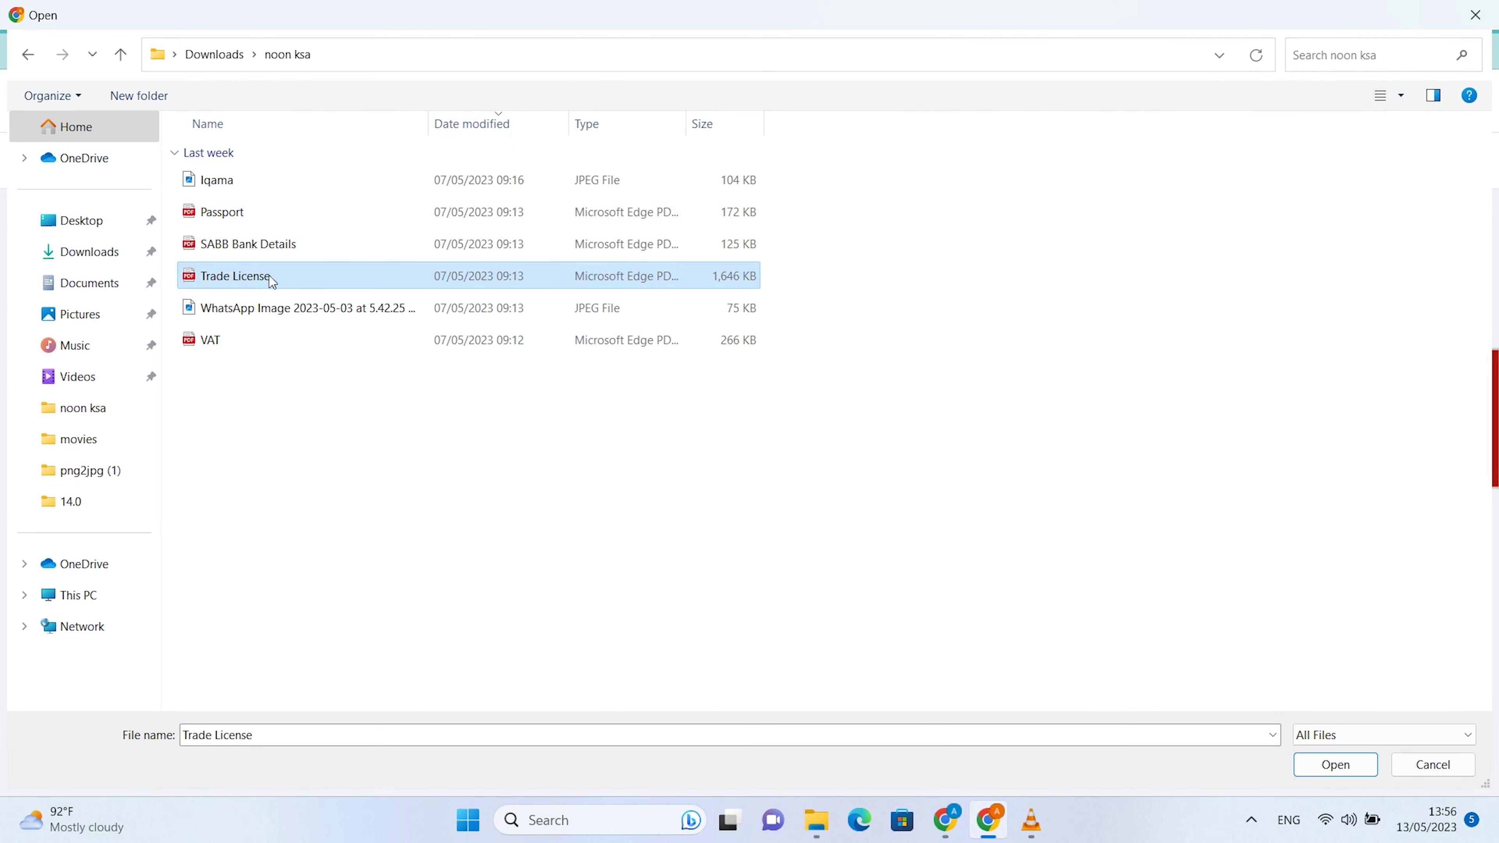
pyautogui.doubleClick(263, 282)
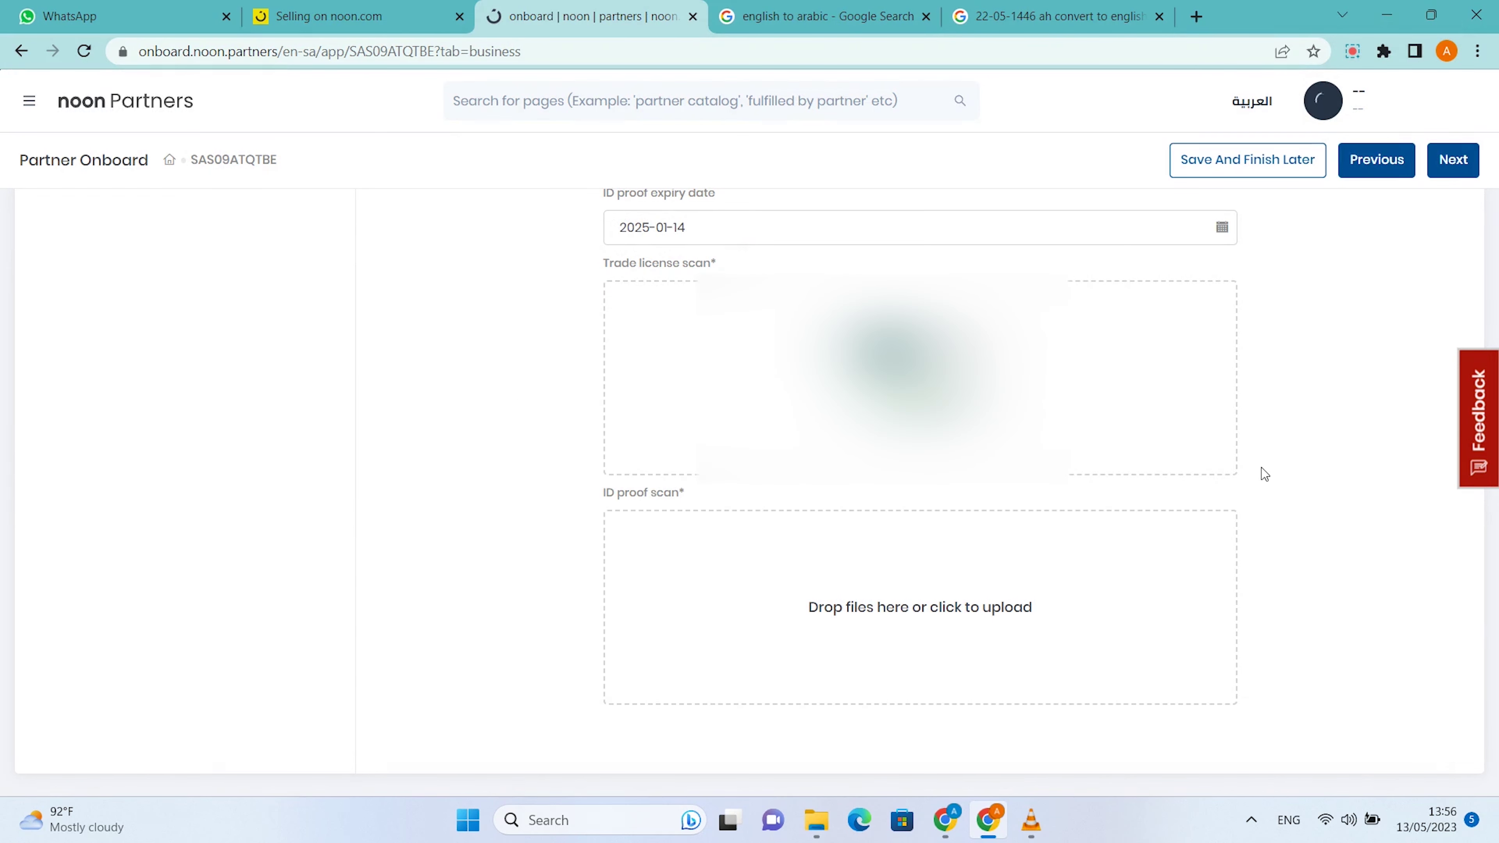
# Upload the Iqama image from the noon ksa folder as the ID proof scan.
pyautogui.moveTo(611, 492); pyautogui.dragTo(658, 493)
pyautogui.click(810, 597)
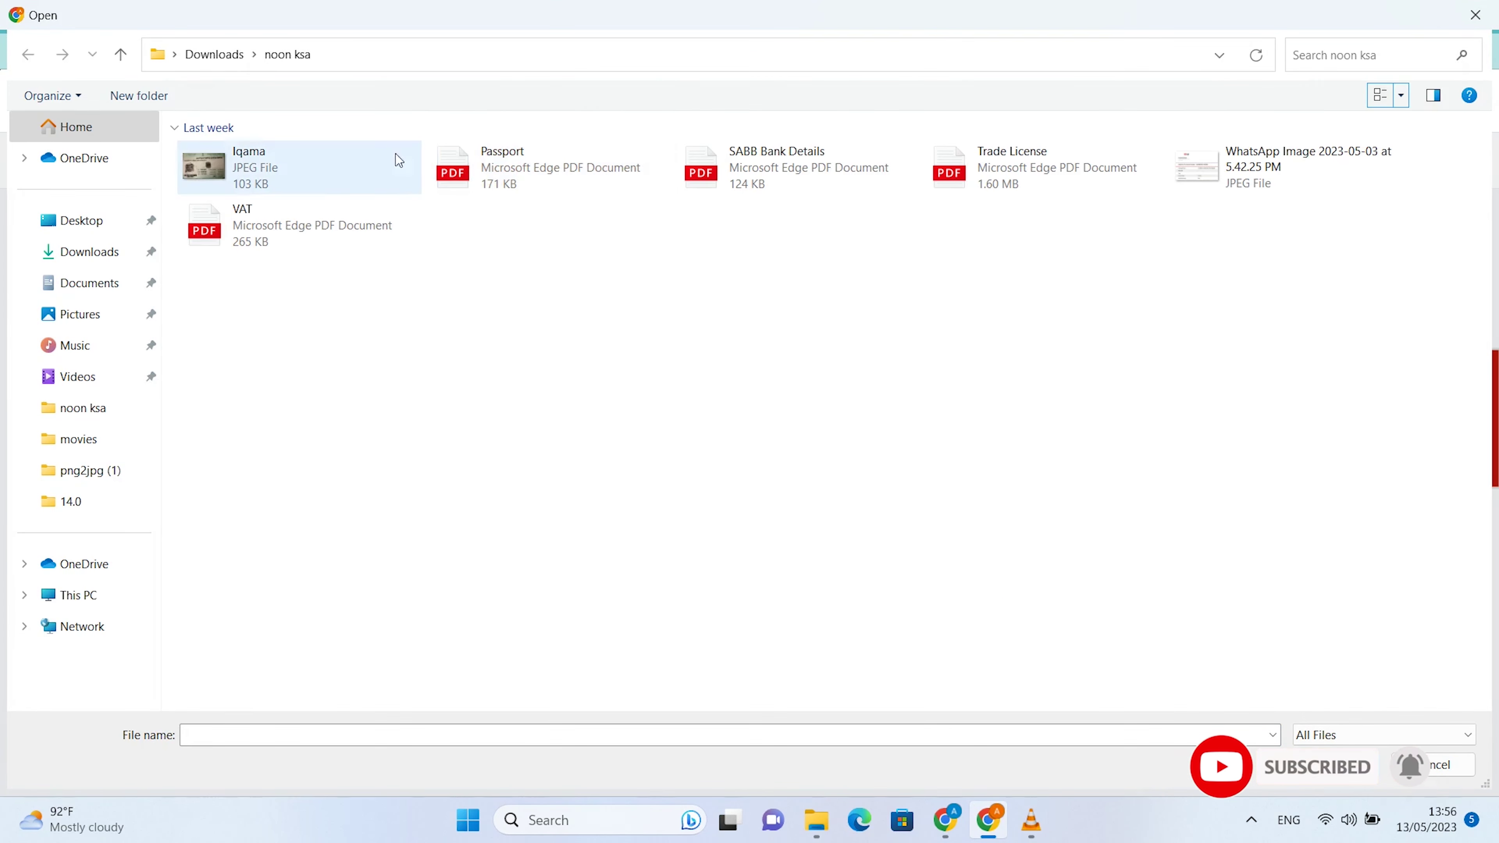
pyautogui.doubleClick(317, 160)
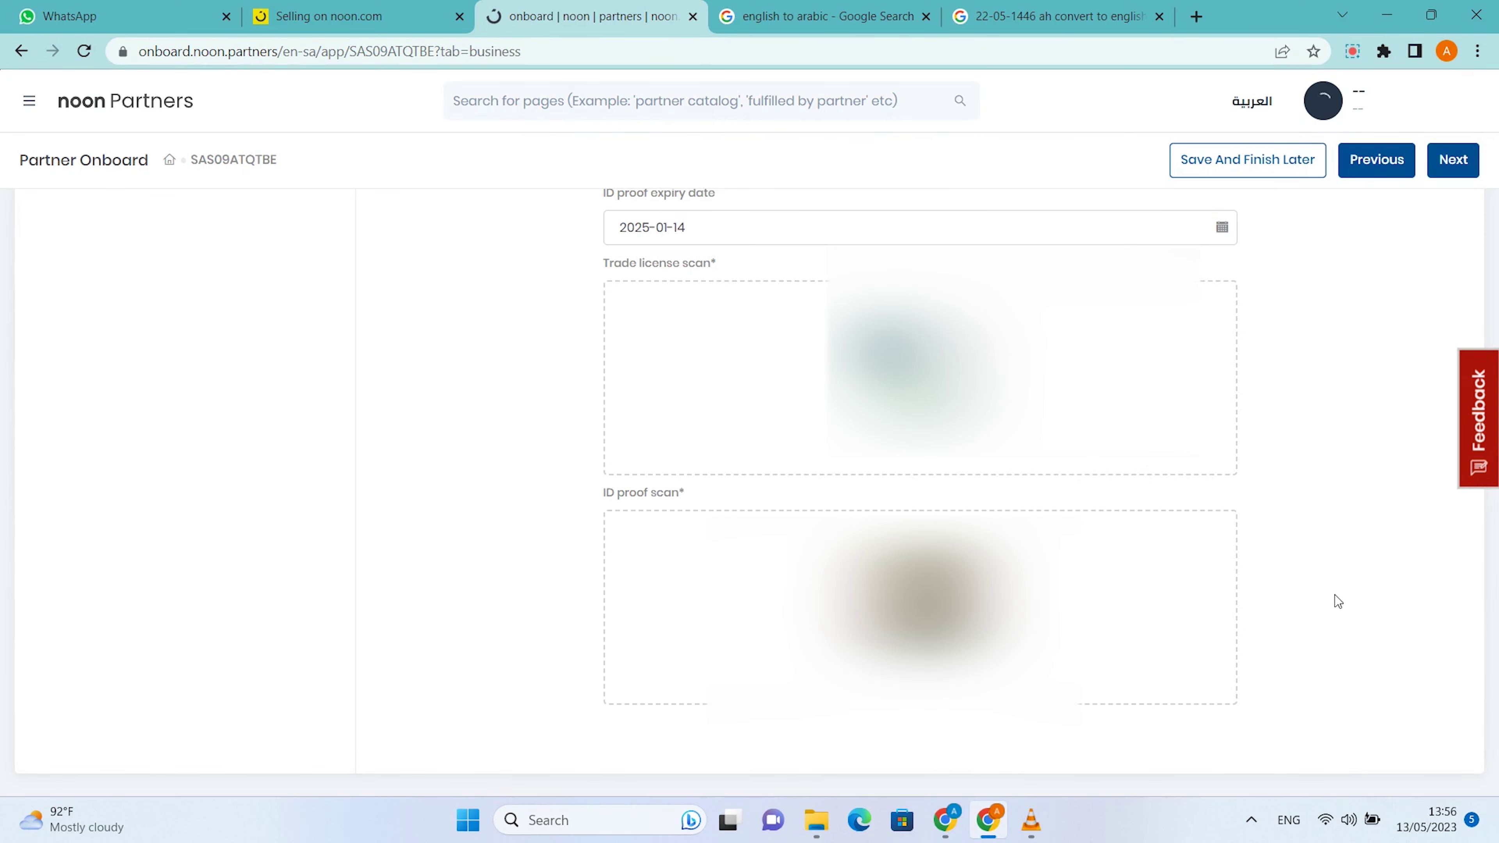
# Proceed past the optional Categories Info section to Vat Info and set the VAT registration status to Registered.
pyautogui.click(1453, 160)
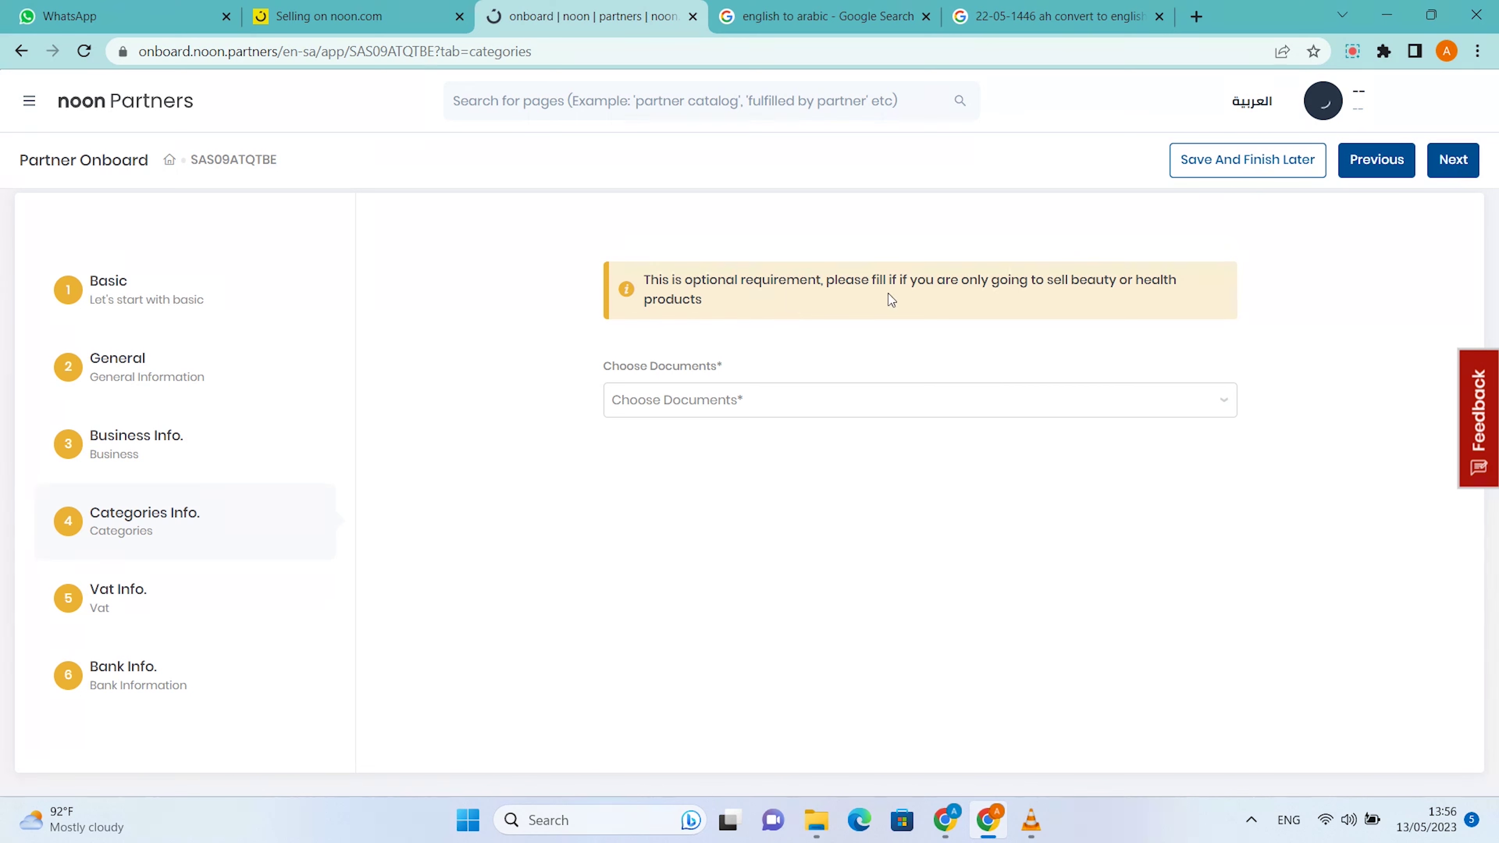
pyautogui.click(1453, 159)
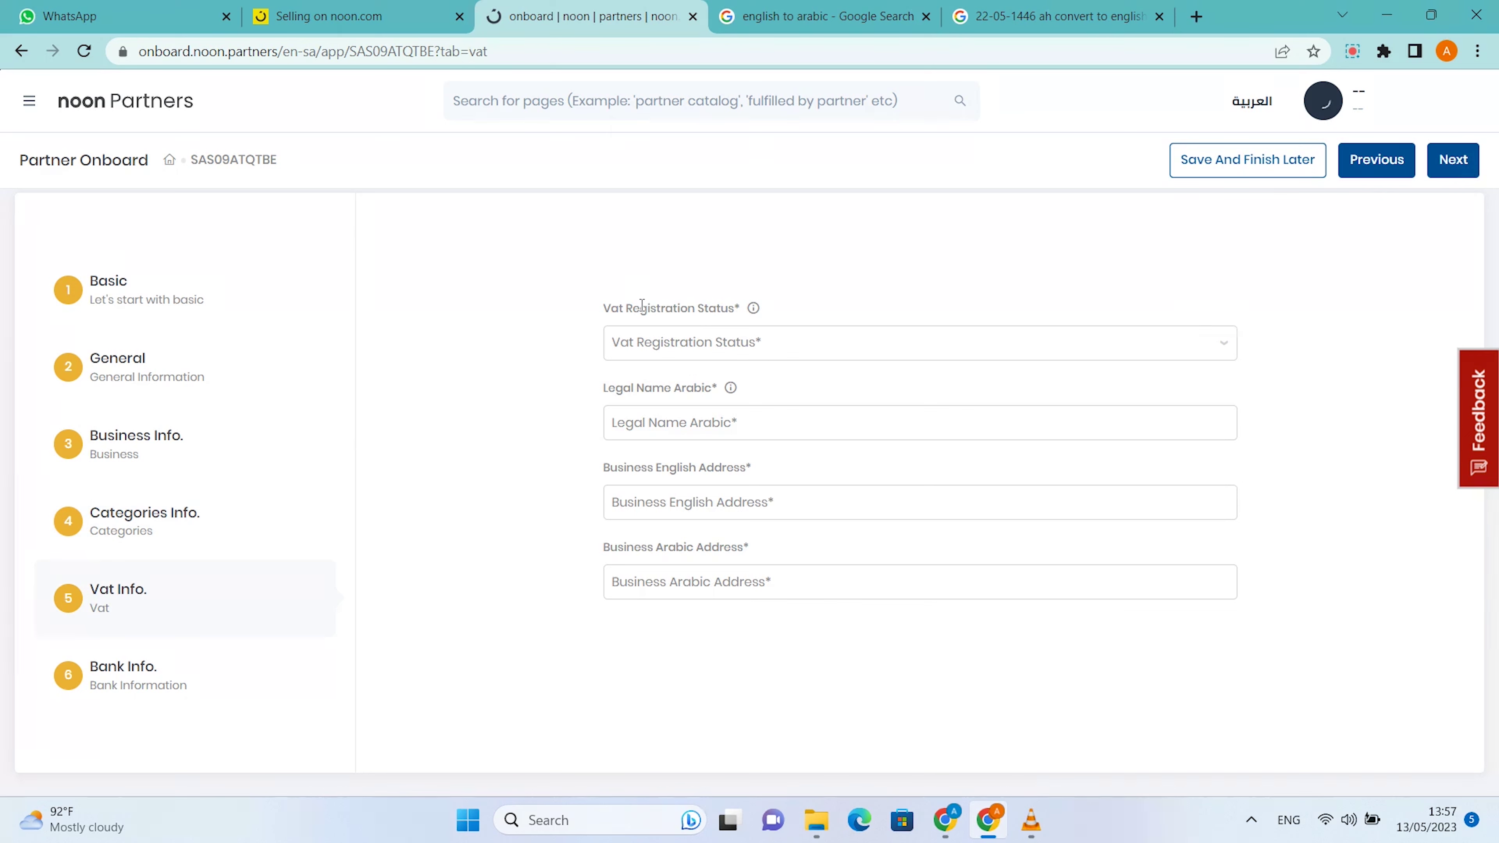
pyautogui.moveTo(605, 308); pyautogui.dragTo(733, 309)
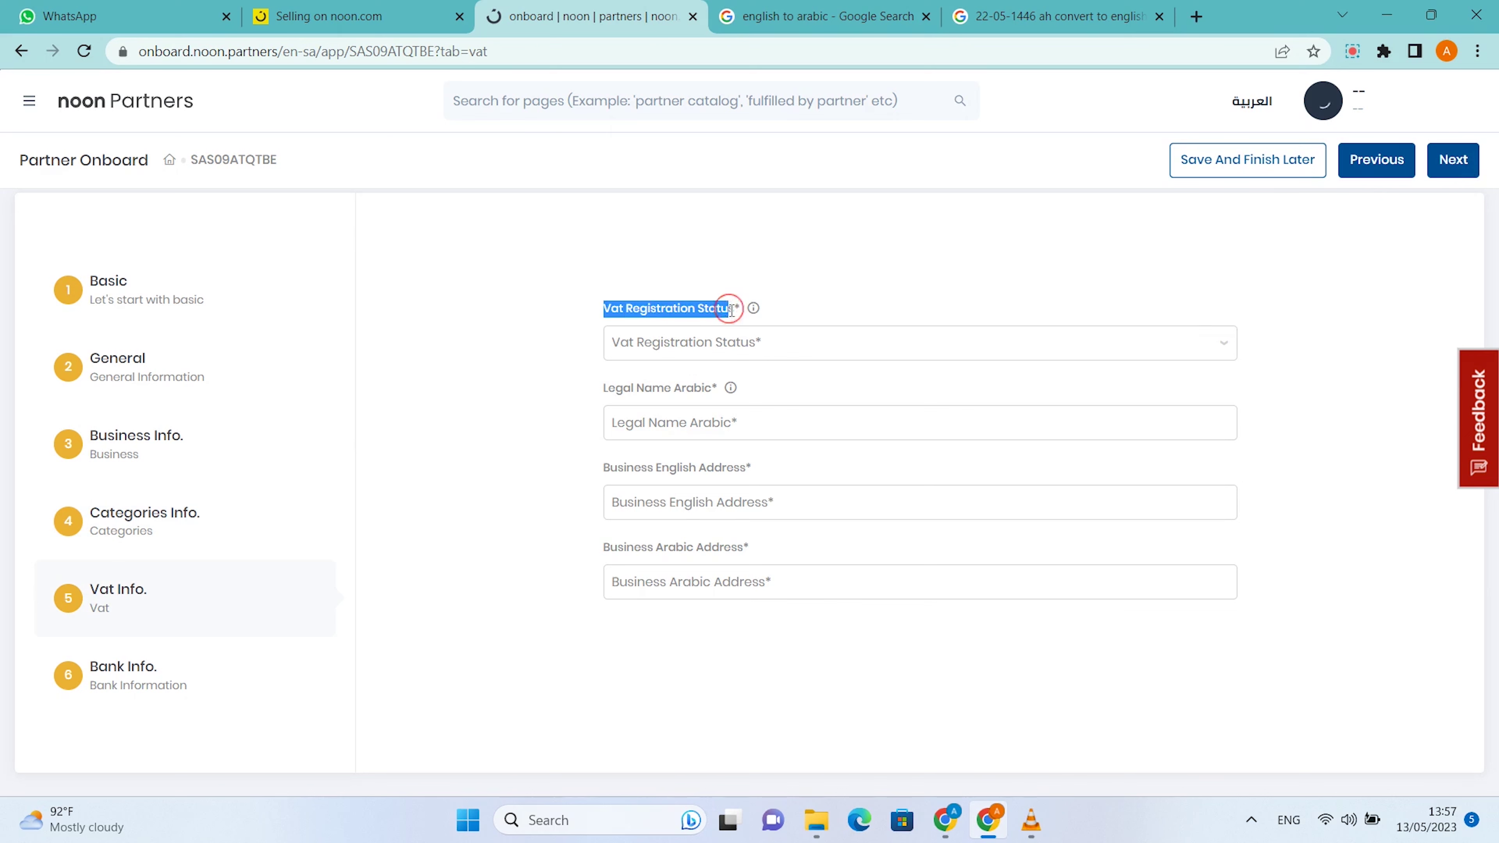
pyautogui.click(739, 346)
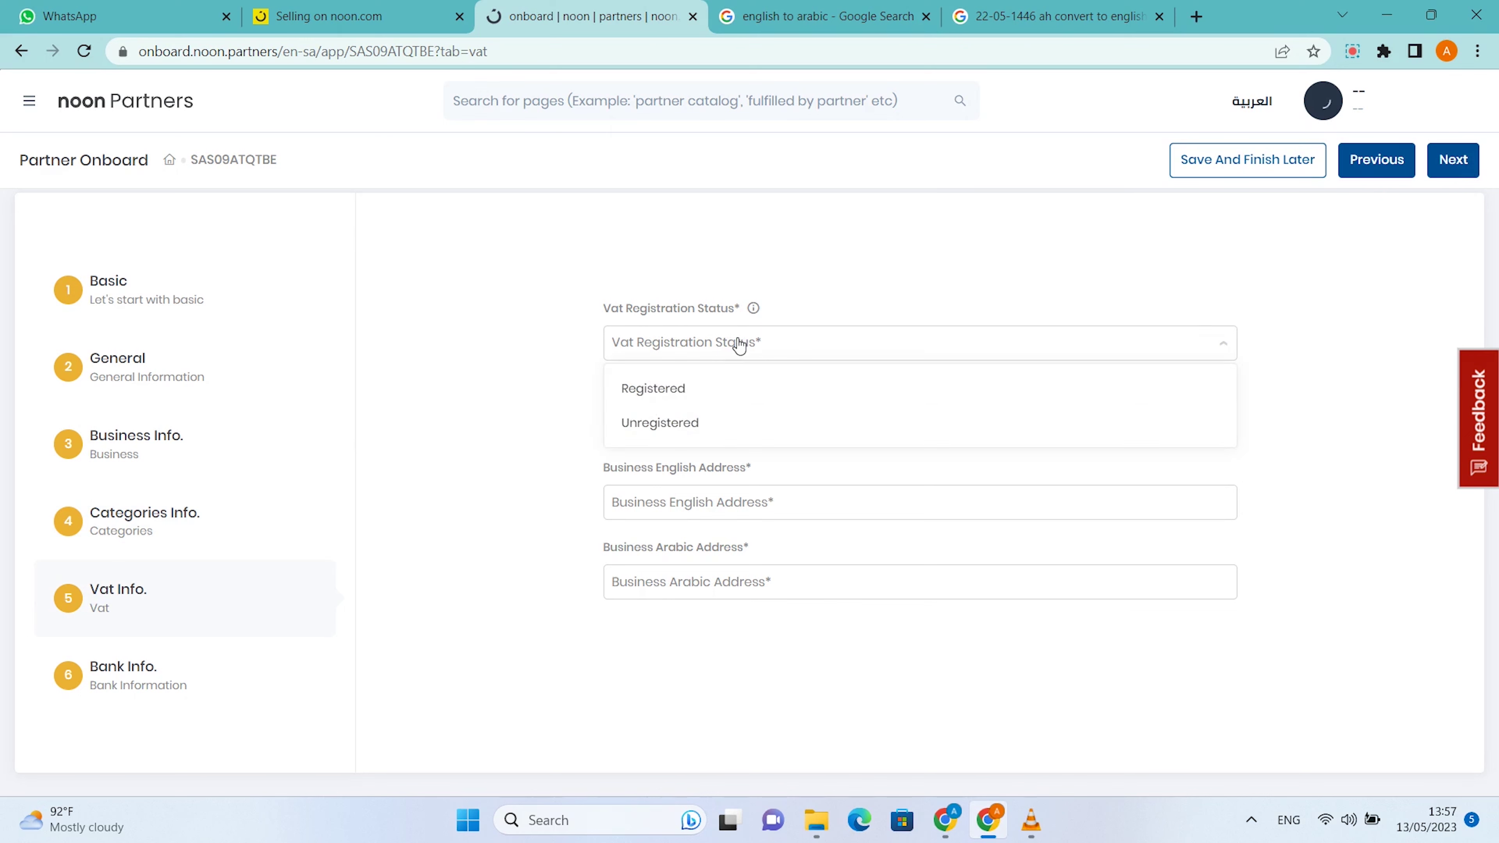
pyautogui.click(683, 390)
# Set the tax registration country to Saudi Arabia and the issuing authority to The General Authority of Zakat & Tax.
pyautogui.scroll(-5, 682, 387)
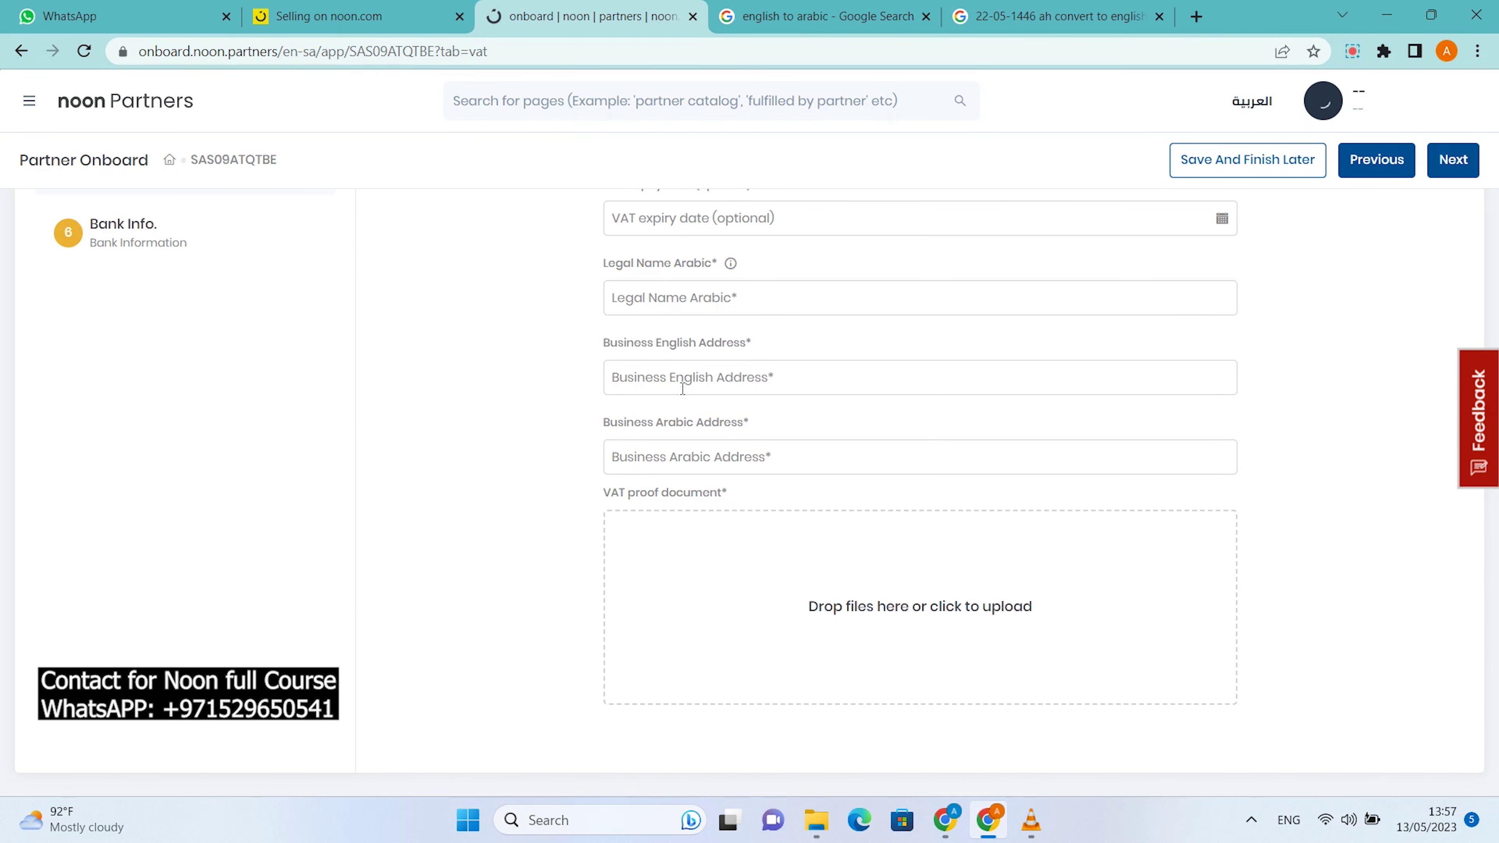
pyautogui.scroll(2, 692, 348)
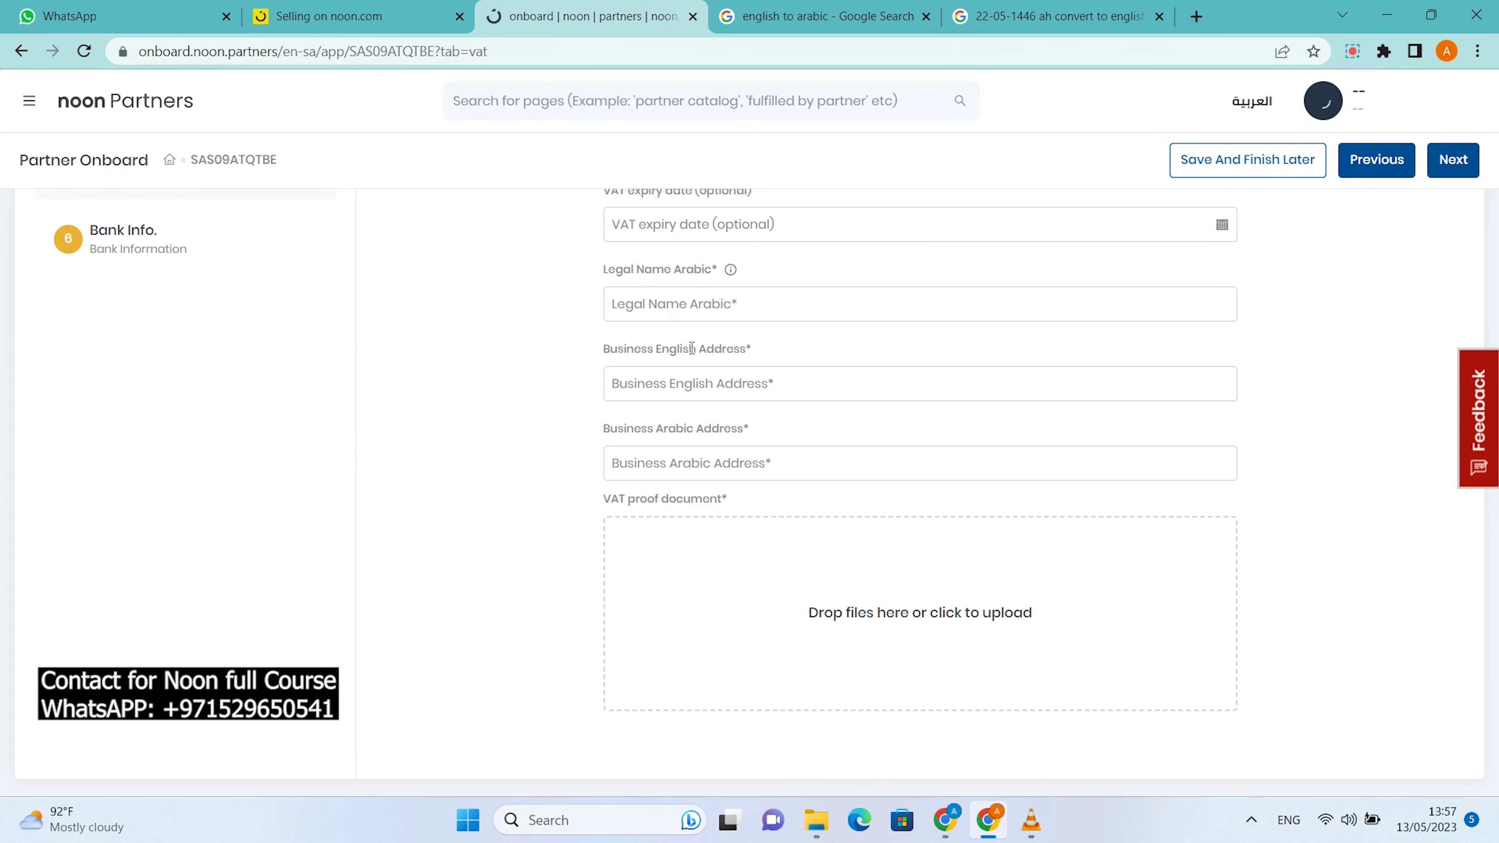
pyautogui.scroll(5, 718, 362)
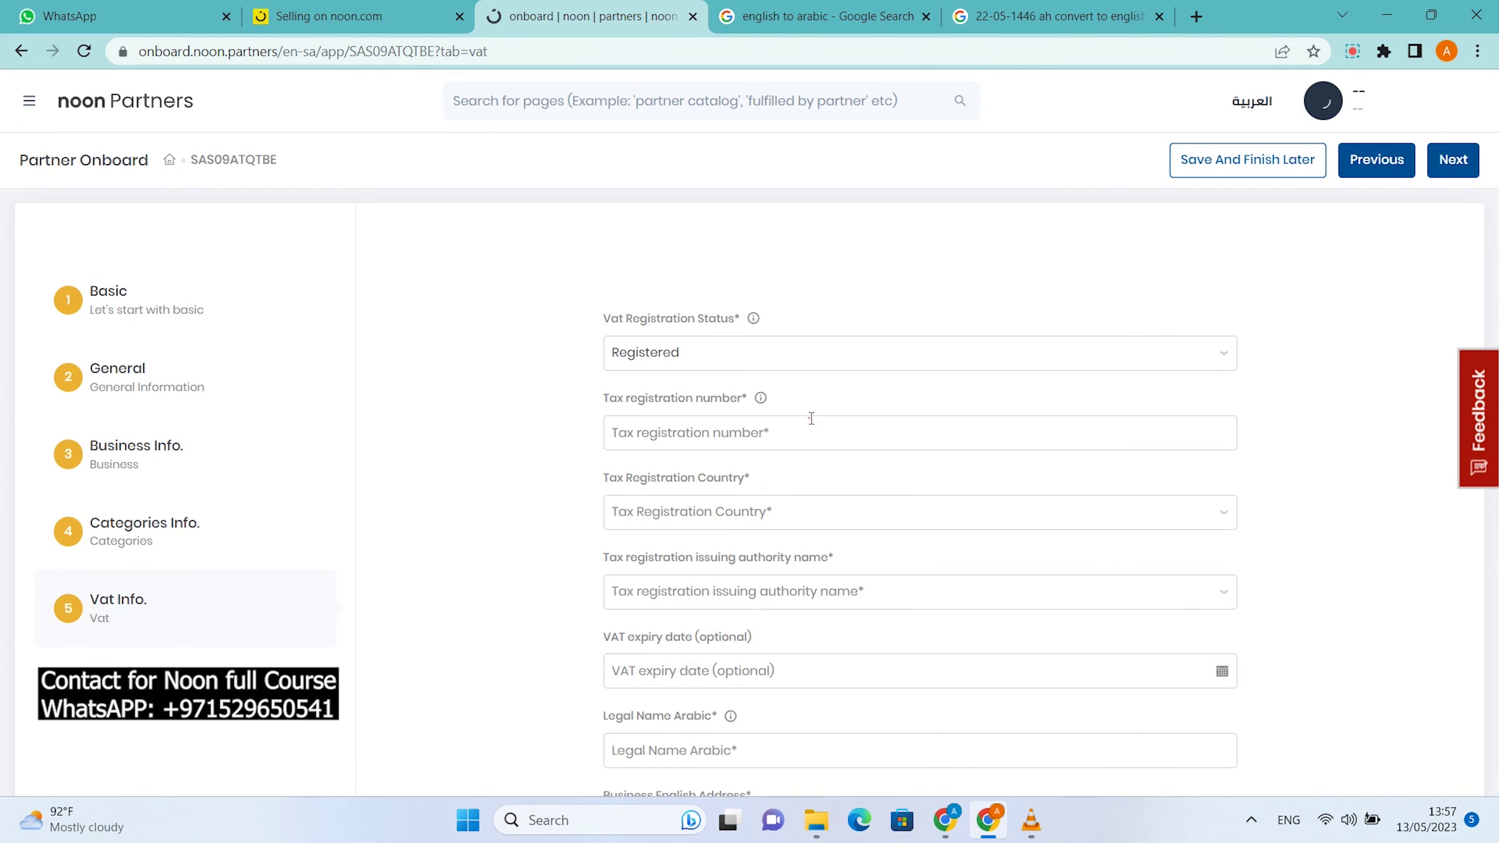
pyautogui.scroll(-1, 887, 311)
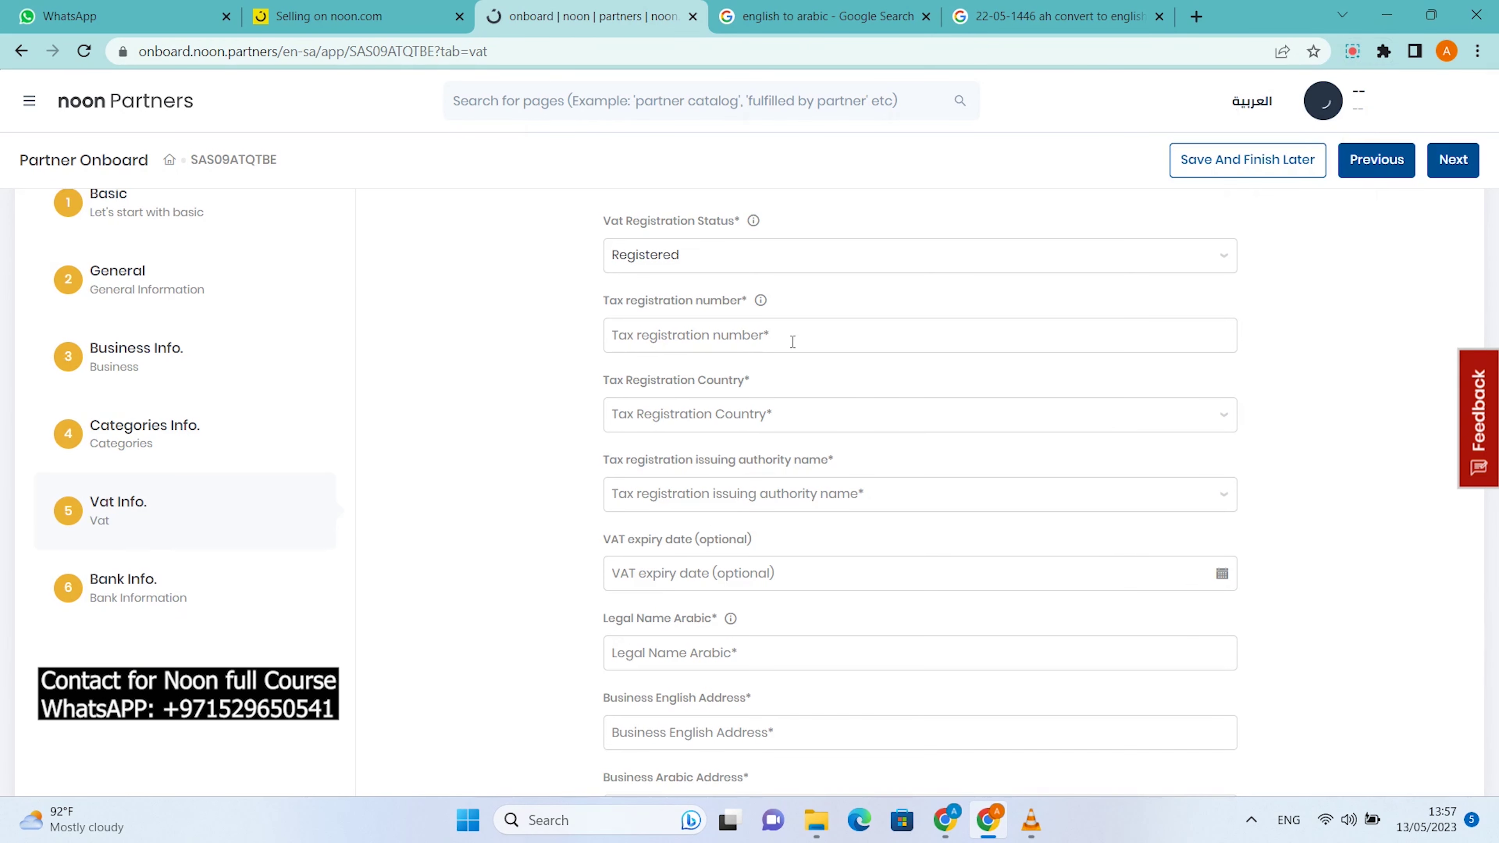
pyautogui.click(744, 420)
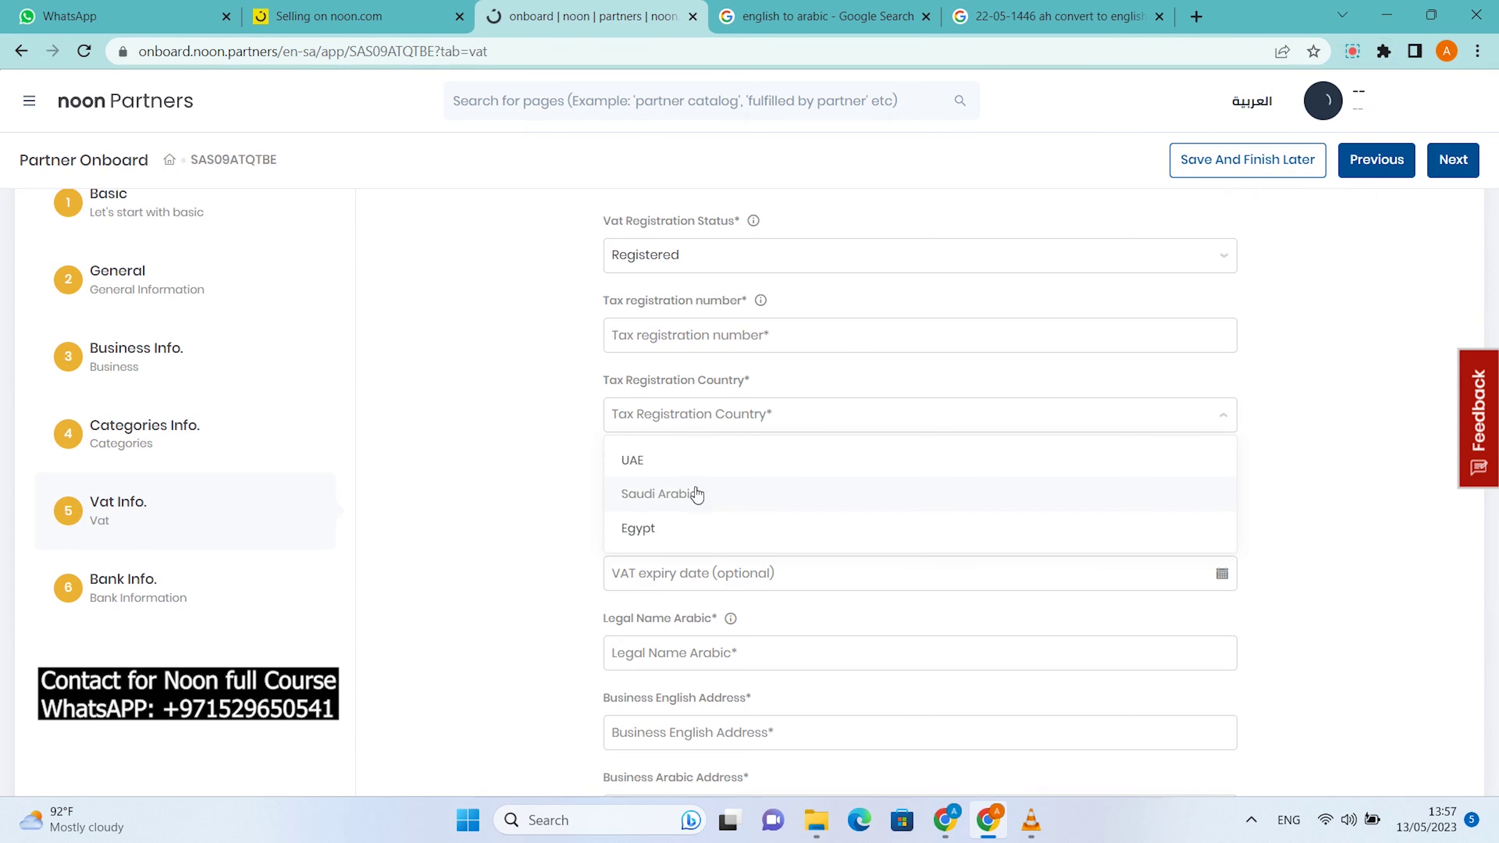
pyautogui.click(681, 503)
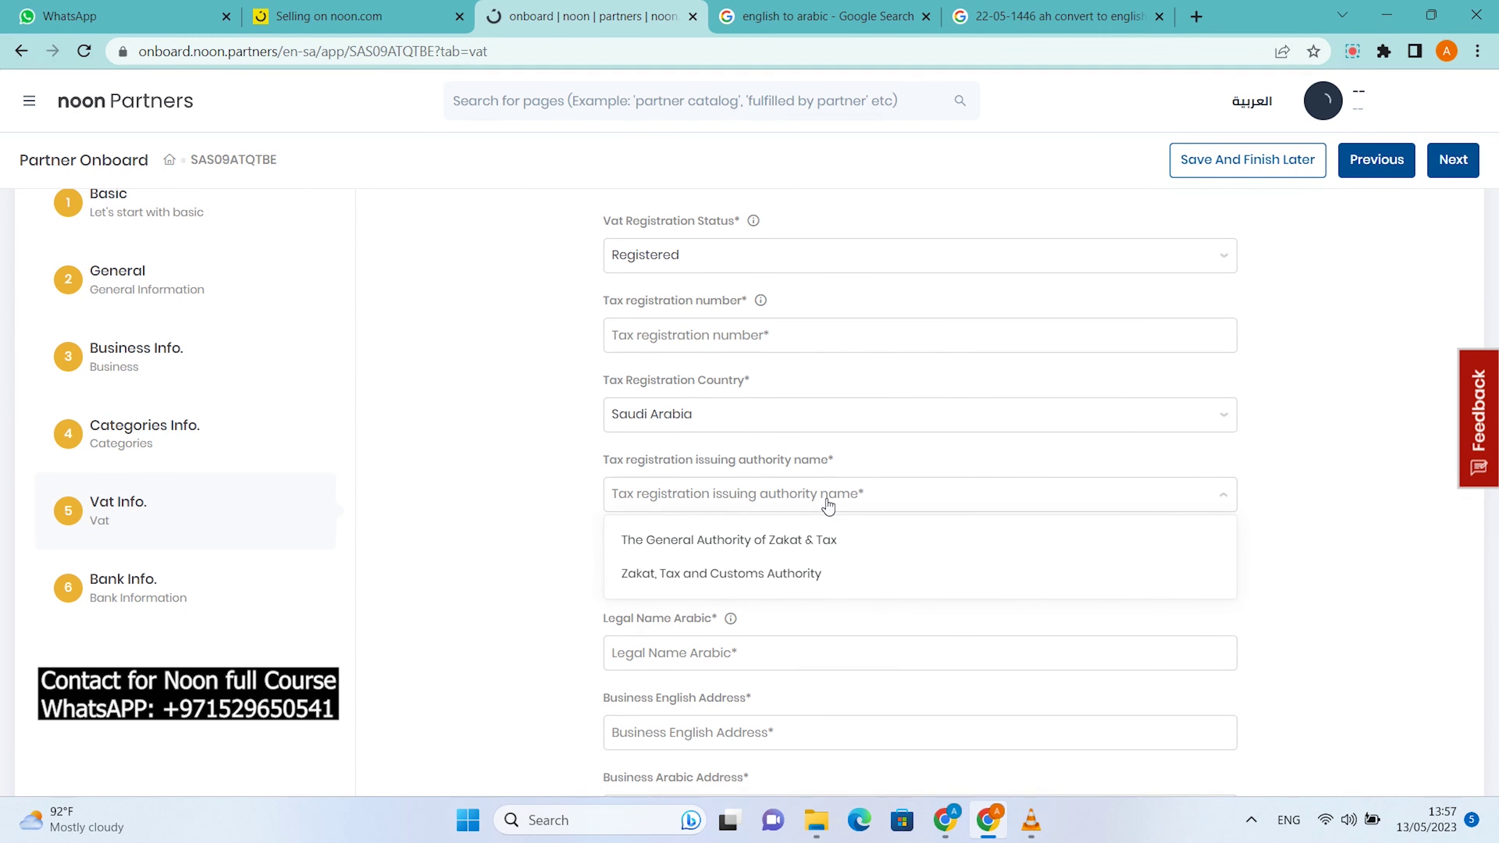
pyautogui.click(856, 541)
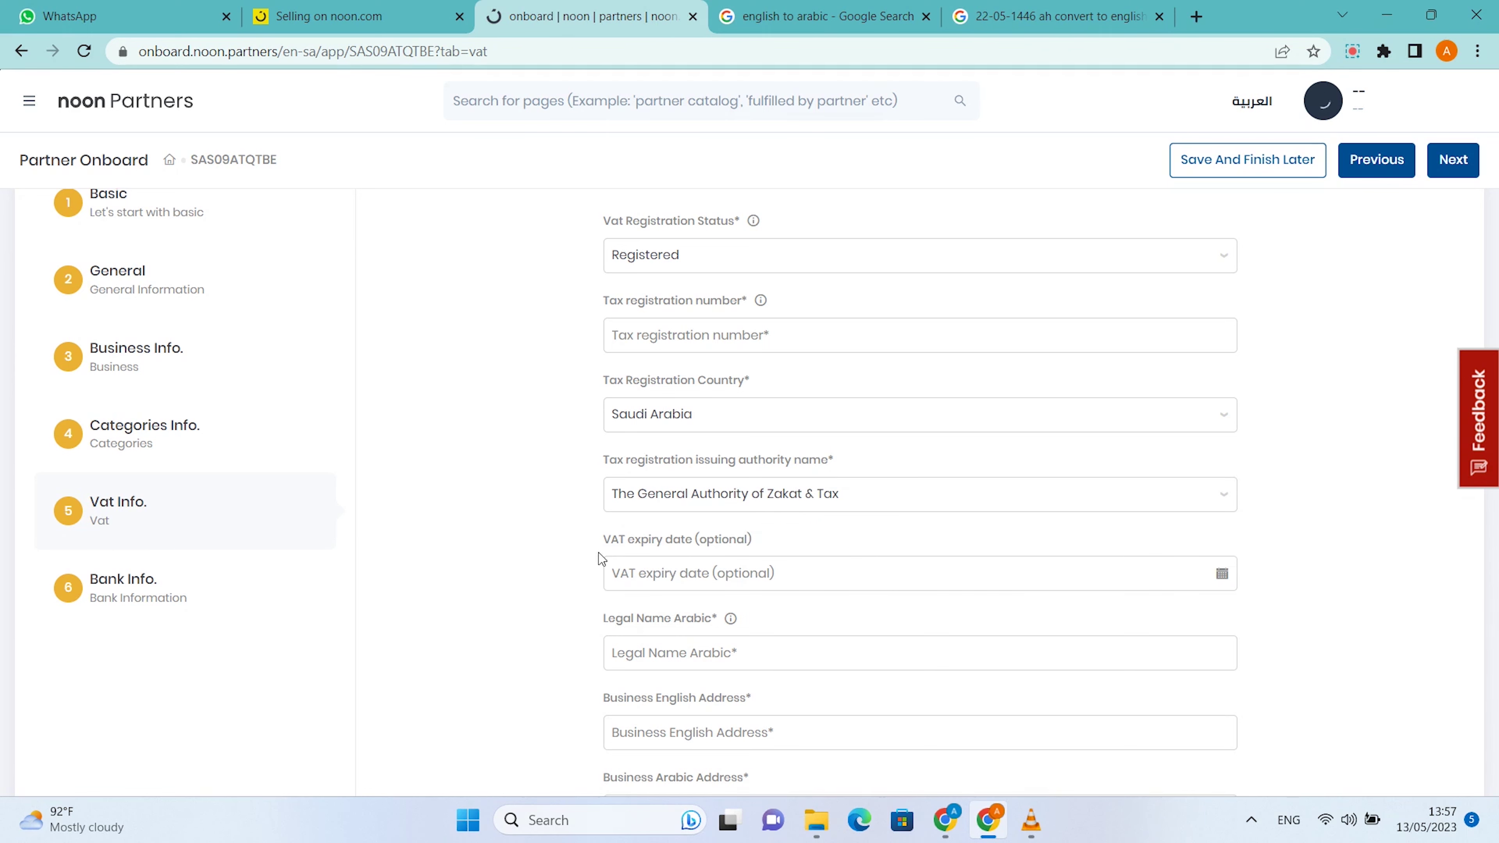
# Examine the remaining VAT fields: the optional expiry date, Arabic legal name, English and Arabic business addresses, and VAT proof document.
pyautogui.moveTo(670, 554); pyautogui.dragTo(689, 545)
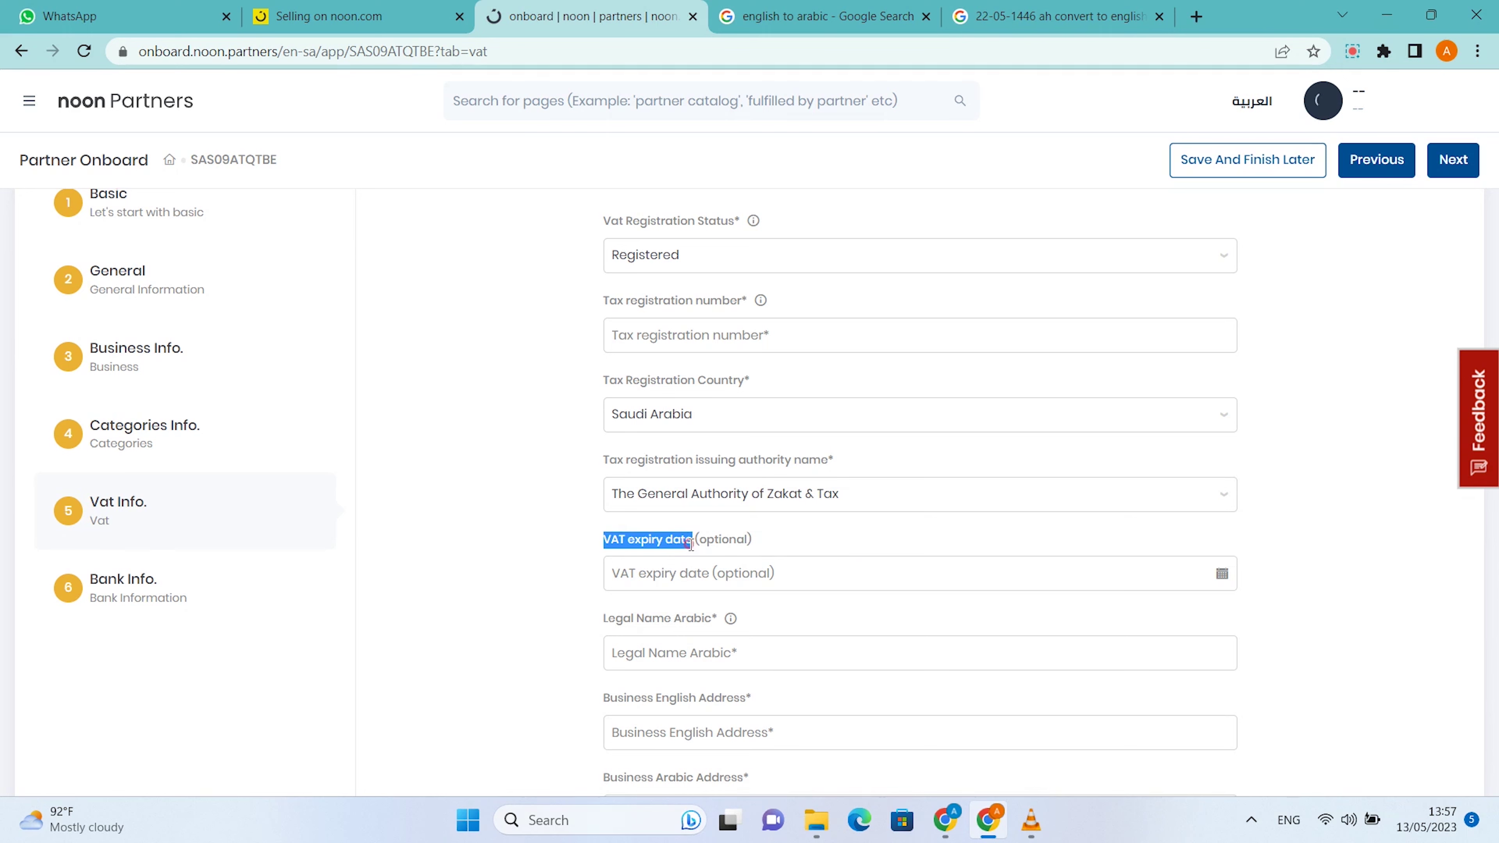
pyautogui.moveTo(608, 618); pyautogui.dragTo(694, 621)
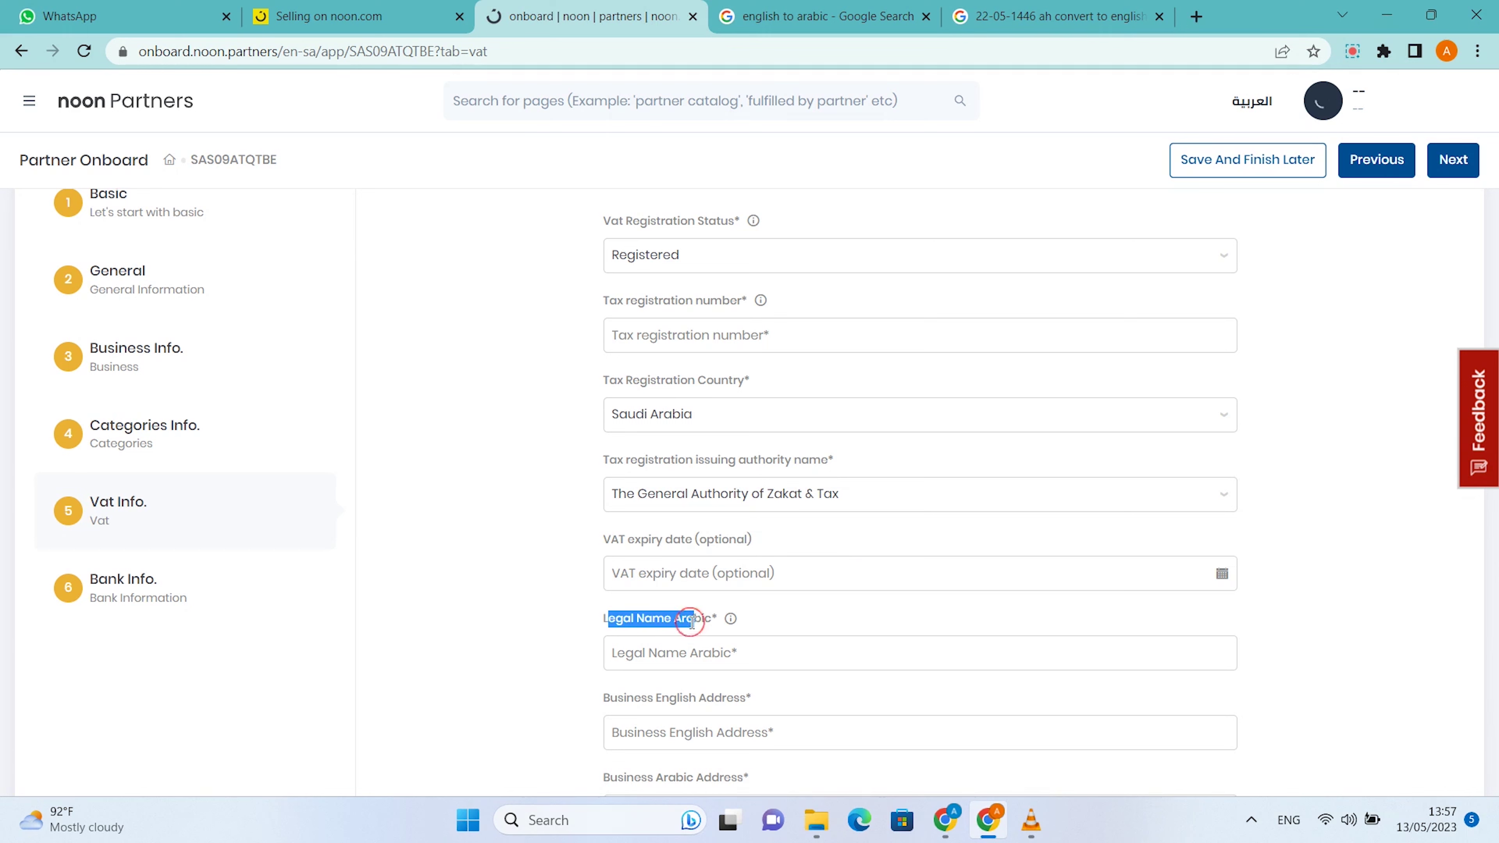
pyautogui.moveTo(617, 699); pyautogui.dragTo(712, 700)
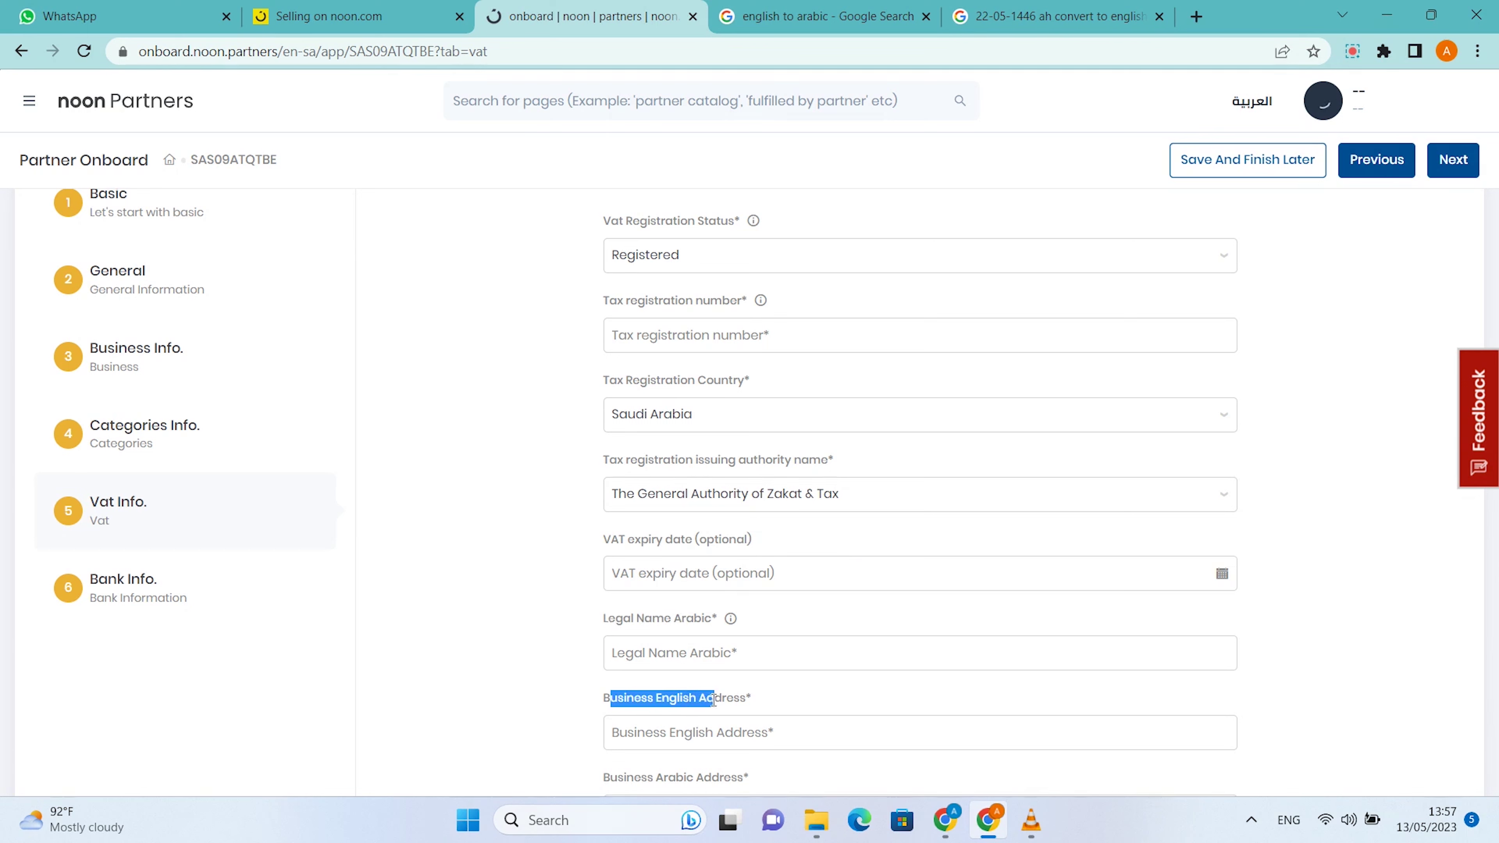
pyautogui.click(705, 700)
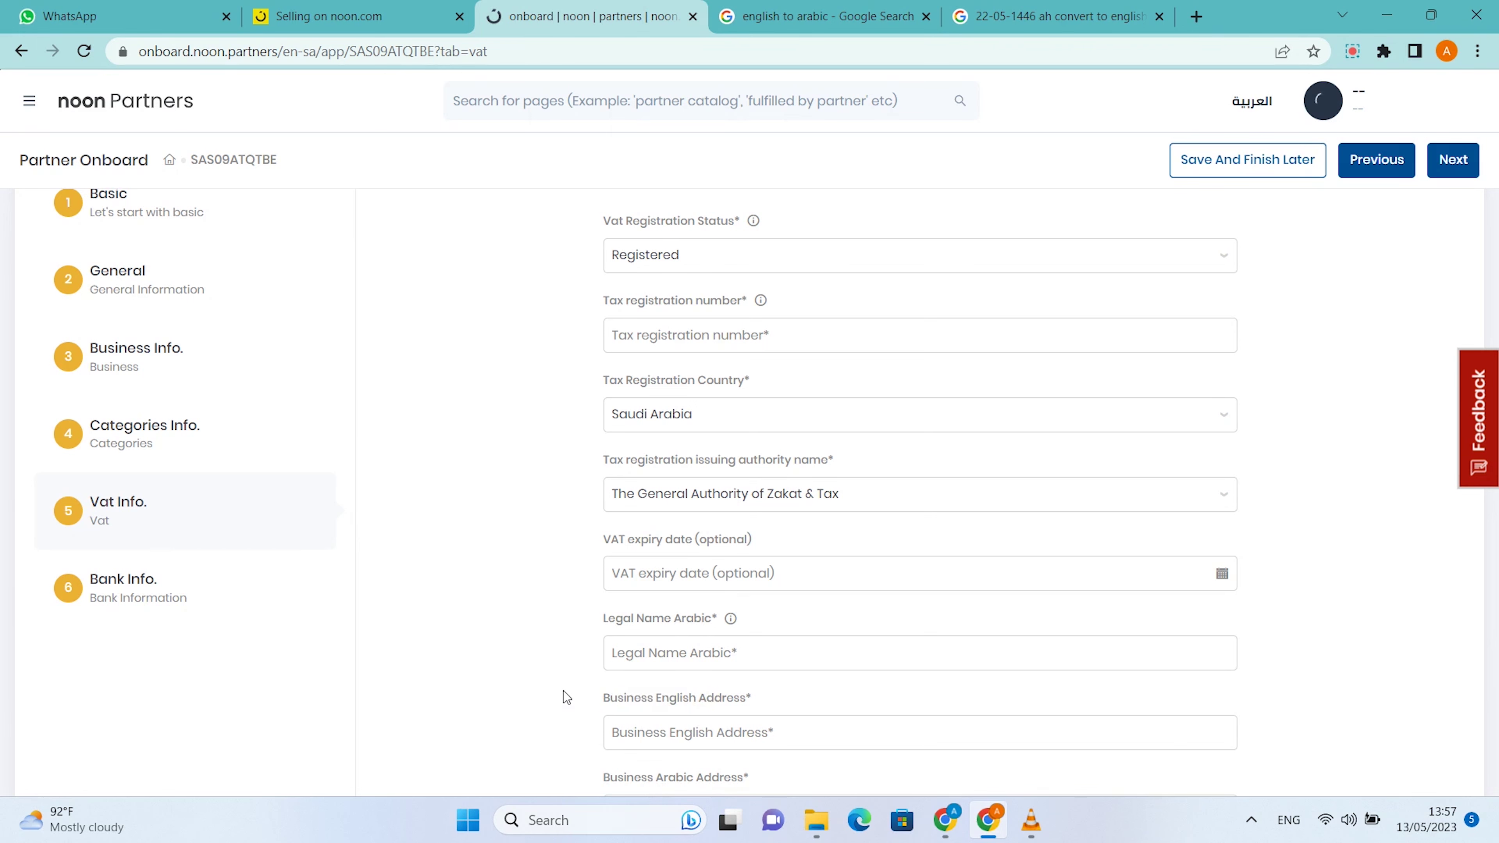
pyautogui.scroll(-1, 563, 691)
pyautogui.scroll(-1, 650, 688)
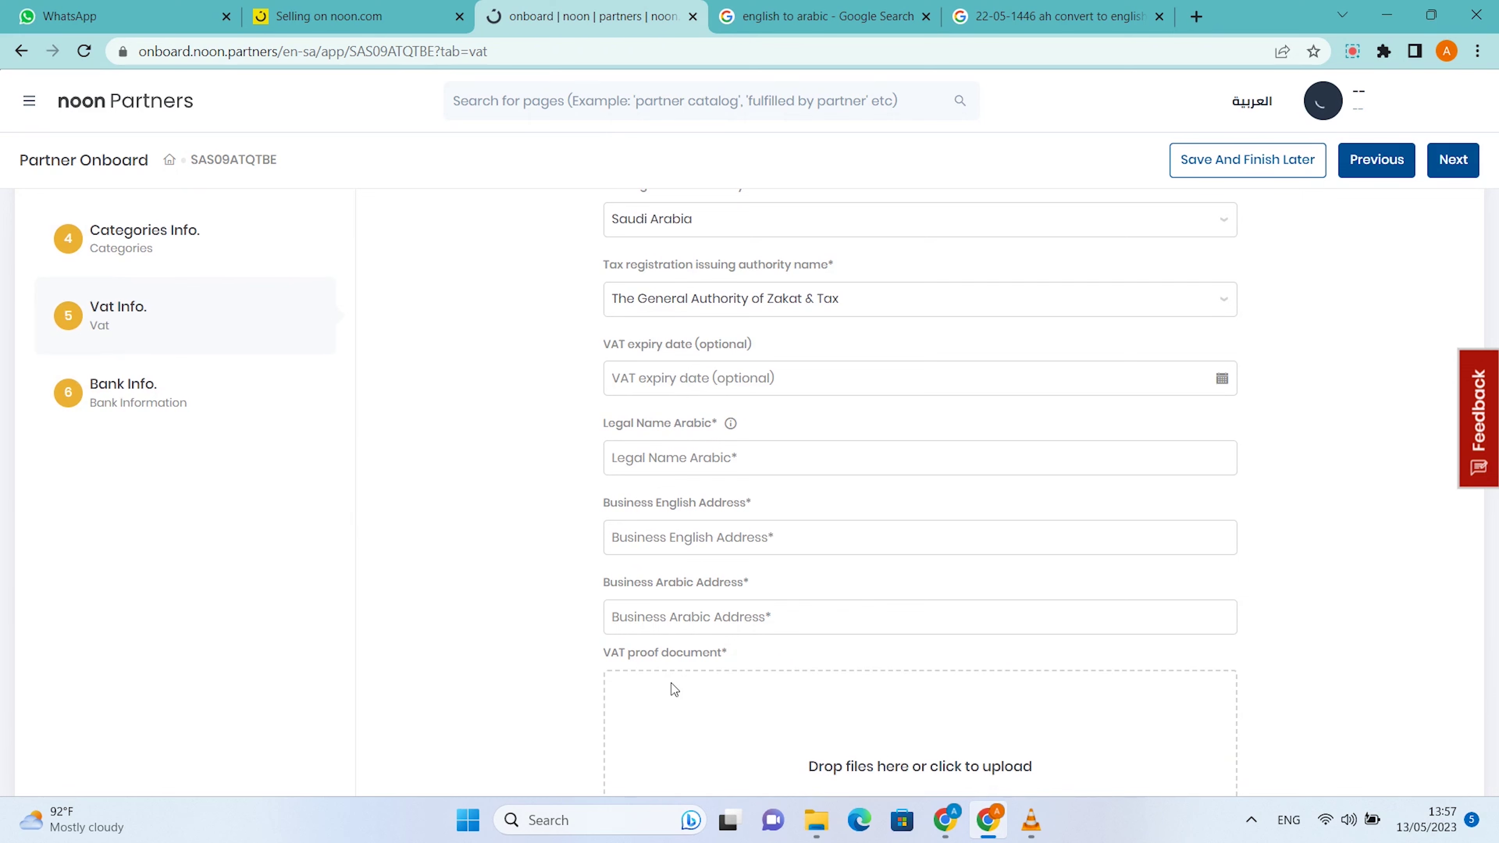
pyautogui.scroll(-2, 677, 675)
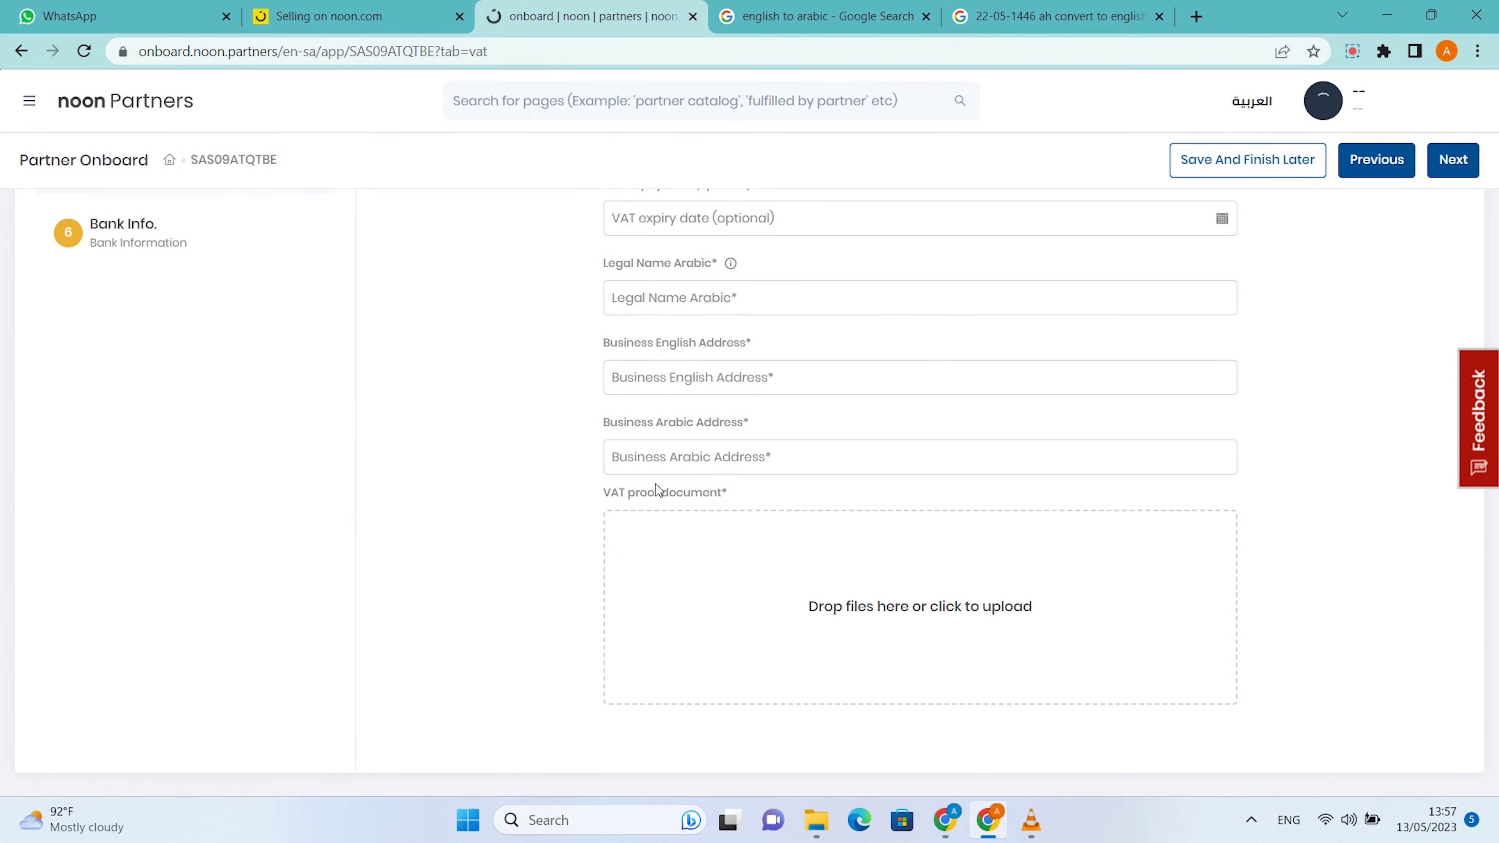
# Upload the VAT PDF from the noon ksa folder as the VAT proof document and proceed to Bank Info.
pyautogui.click(836, 596)
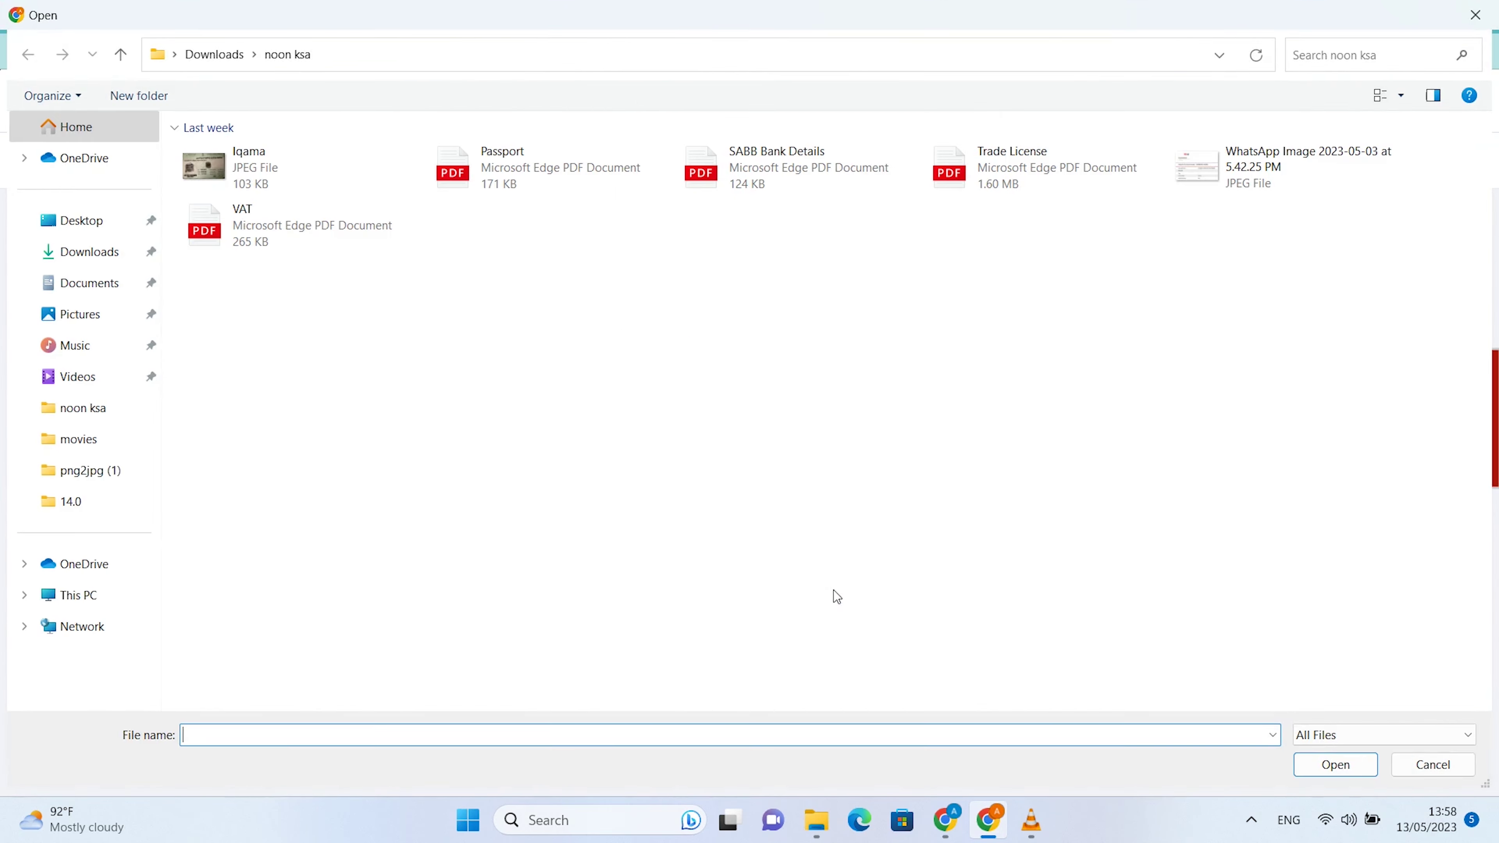
pyautogui.doubleClick(243, 225)
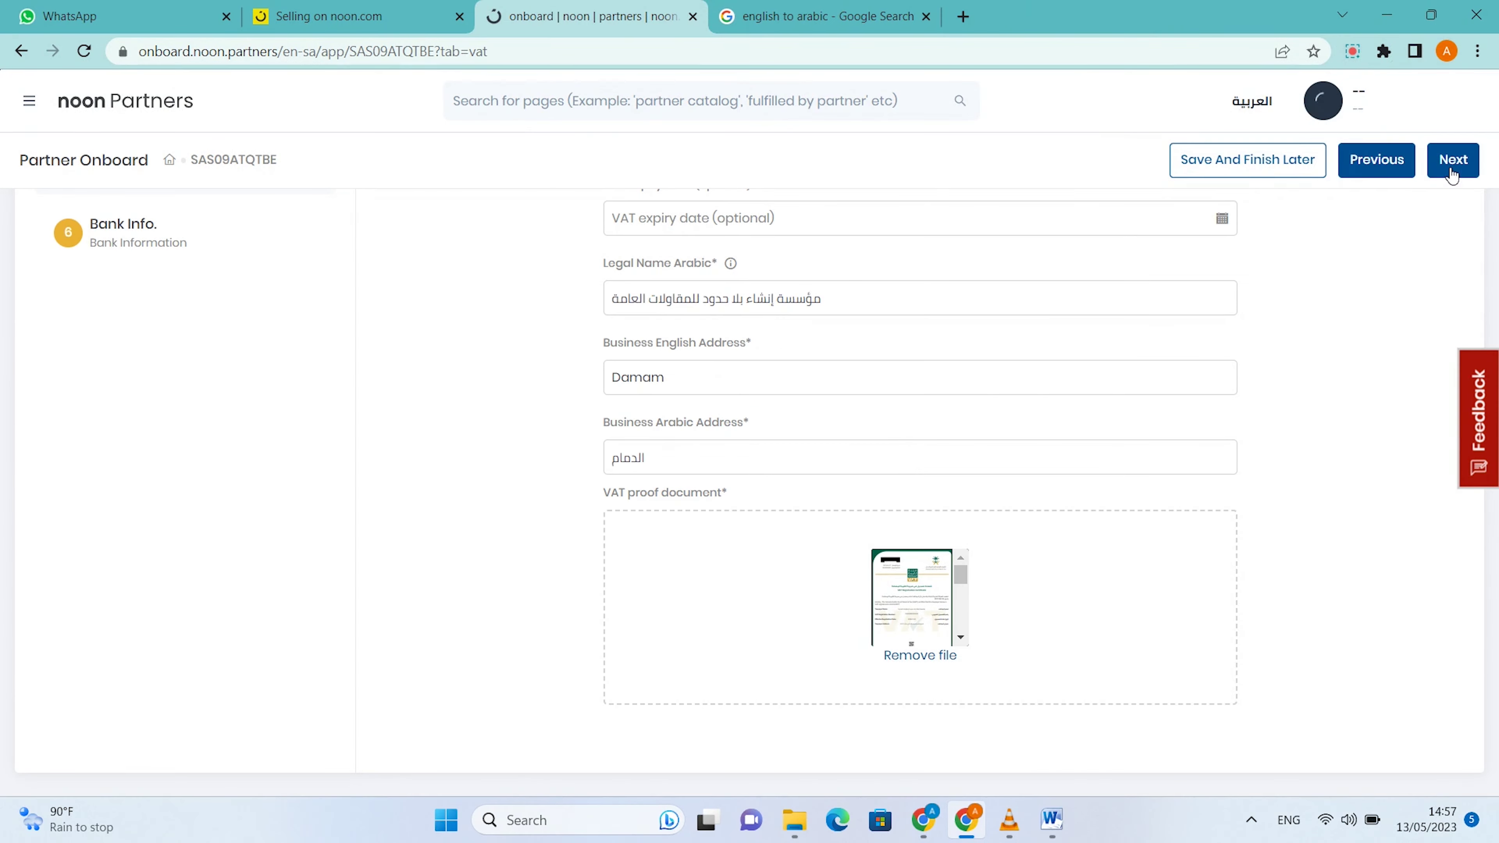
pyautogui.click(1453, 160)
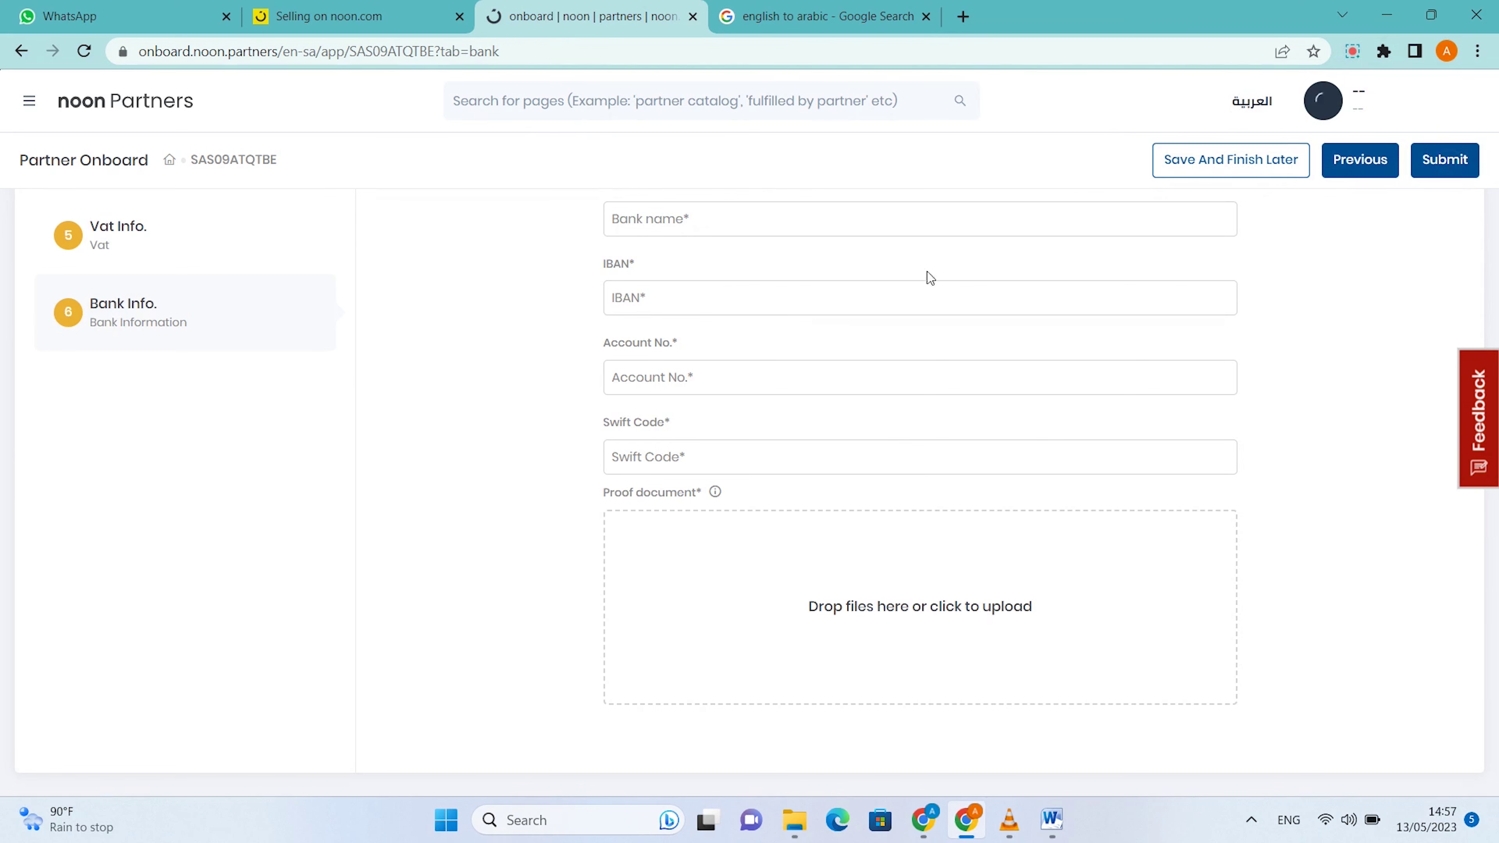
# Examine the Bank Info form's payment currency, payment mode, beneficiary, bank name, IBAN, account number, Swift code and proof document fields.
pyautogui.scroll(6, 673, 248)
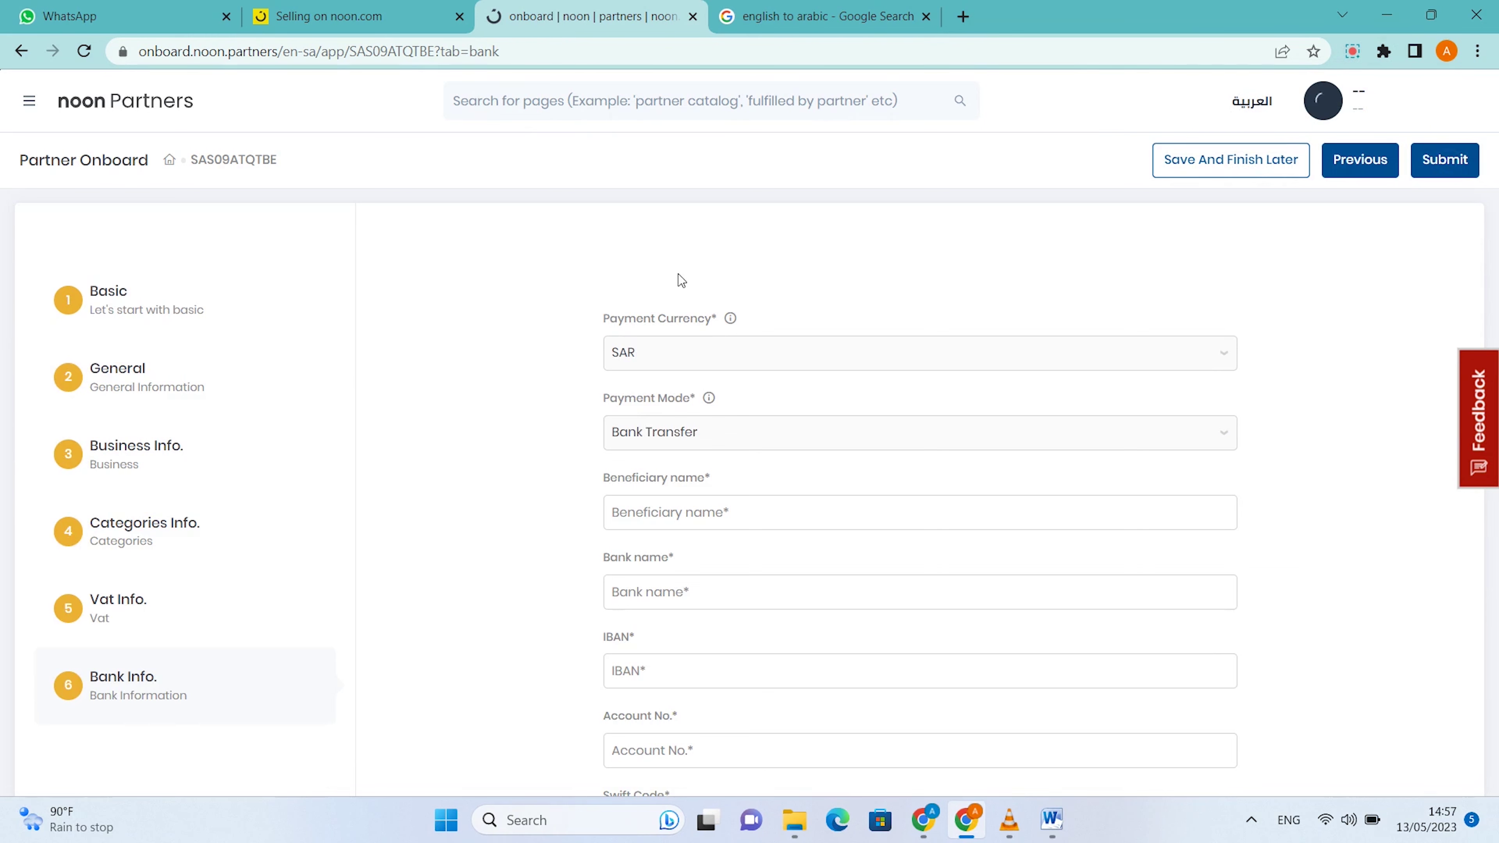
pyautogui.scroll(-2, 678, 274)
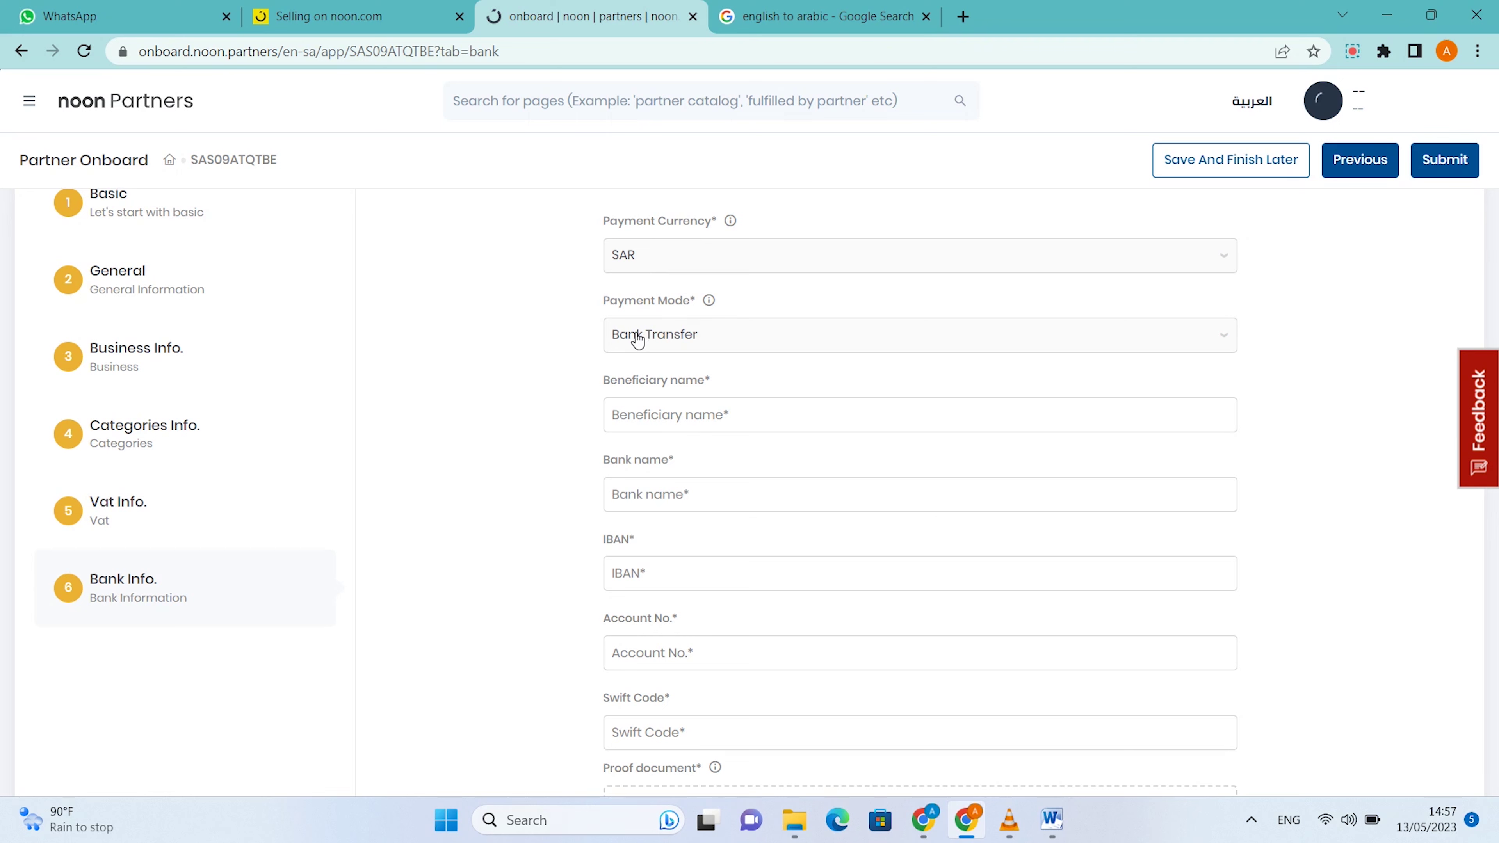
pyautogui.click(675, 426)
pyautogui.scroll(-2, 678, 496)
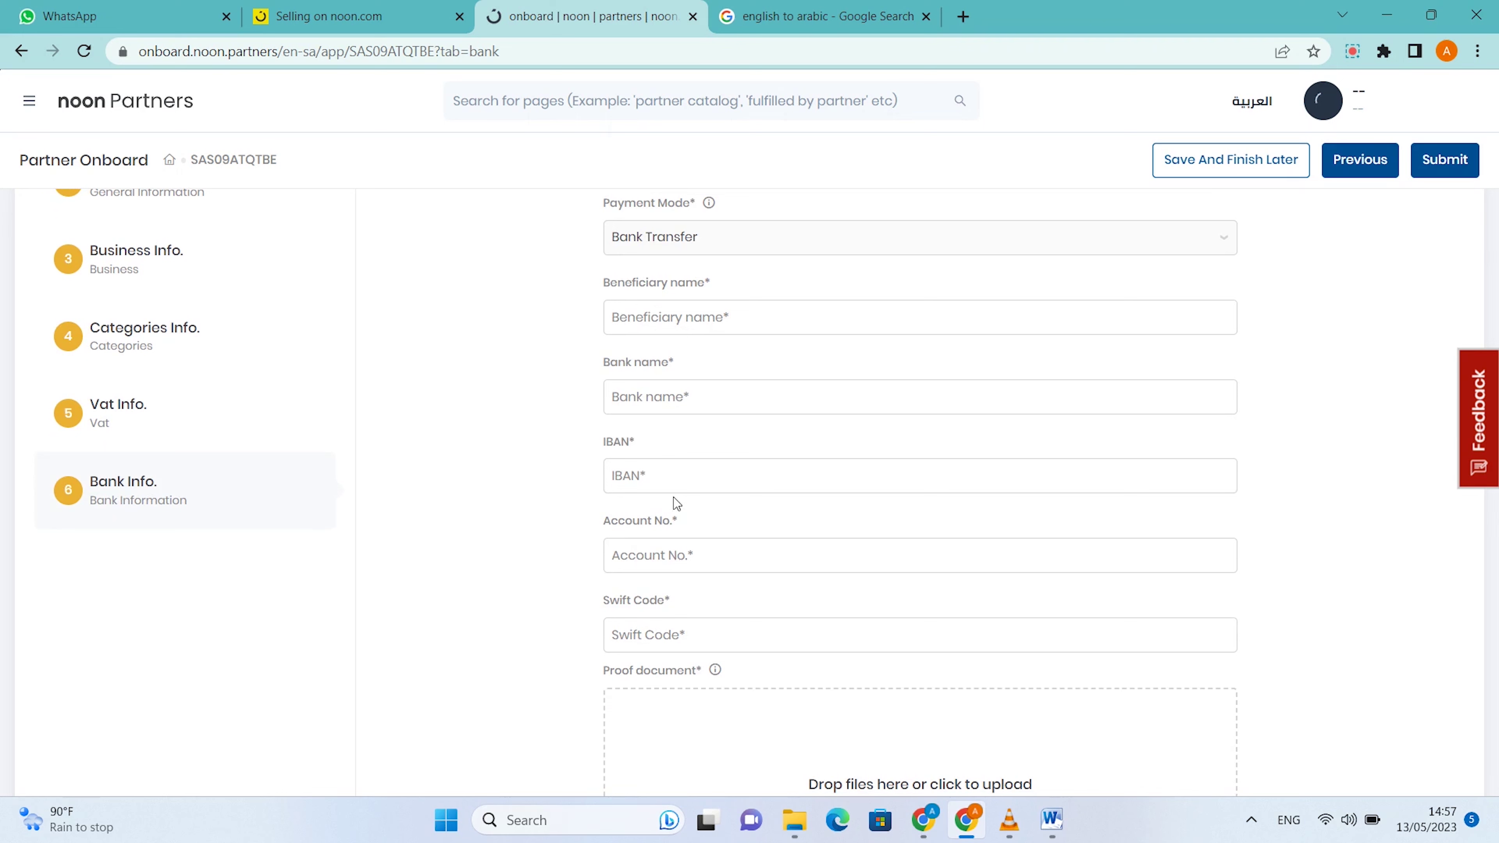
pyautogui.click(692, 564)
pyautogui.scroll(-2, 692, 566)
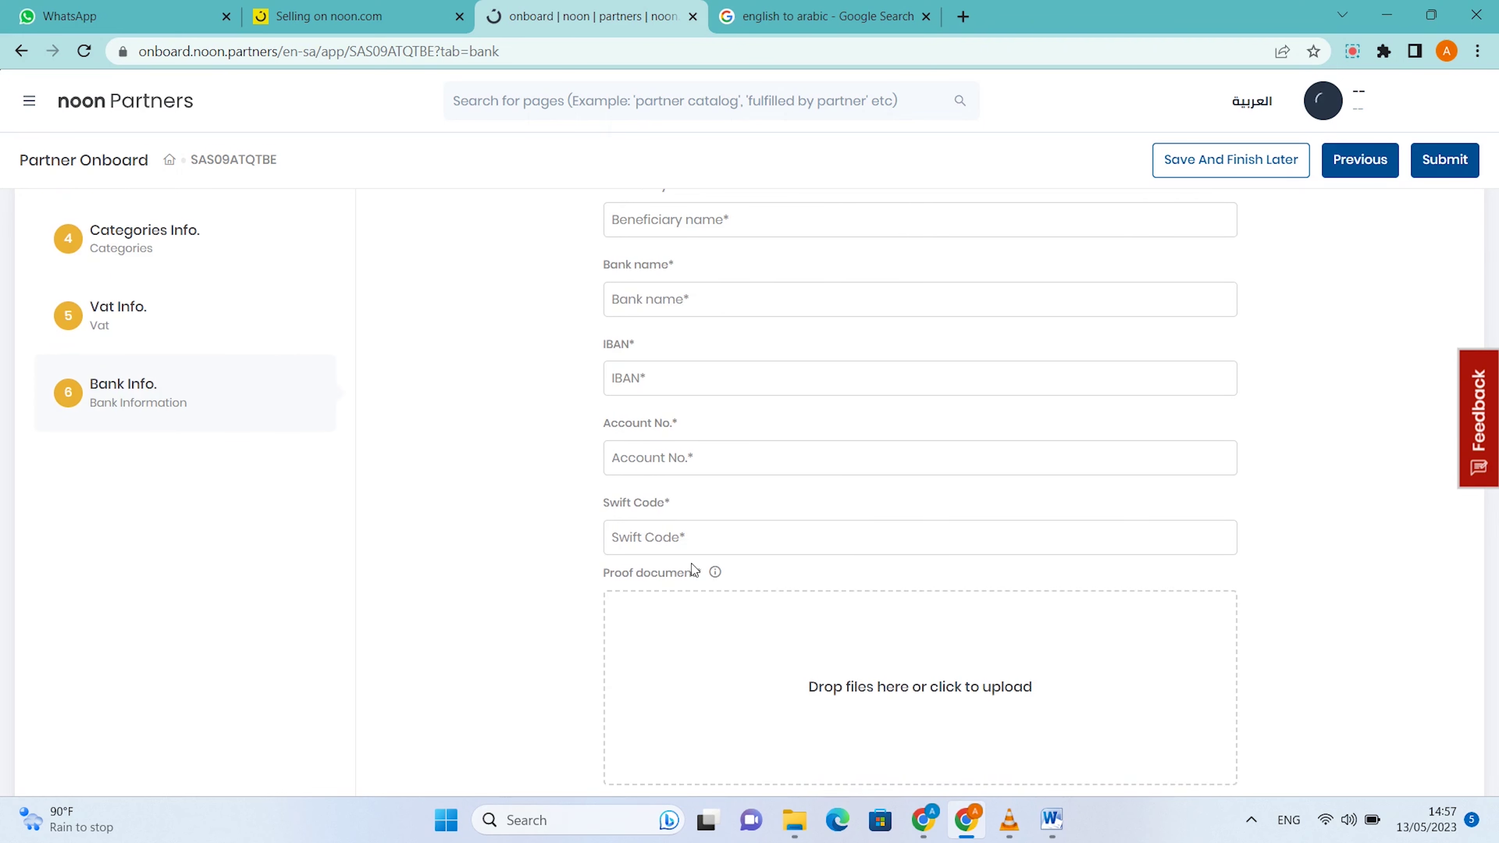
pyautogui.click(694, 562)
pyautogui.scroll(-2, 811, 604)
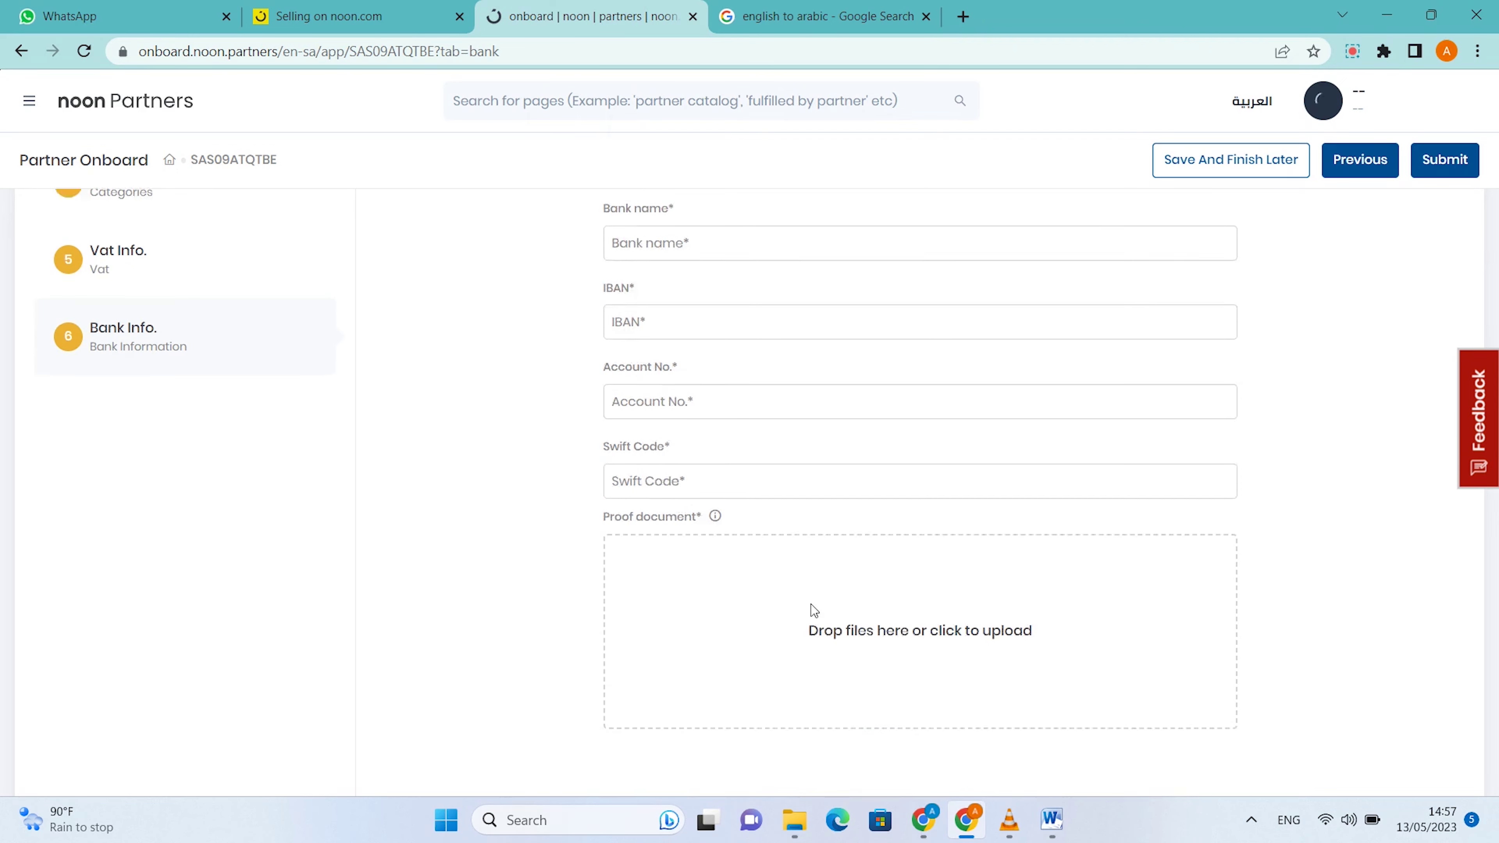
# Upload the SABB Bank Details PDF from the noon ksa folder as the bank proof document.
pyautogui.click(888, 616)
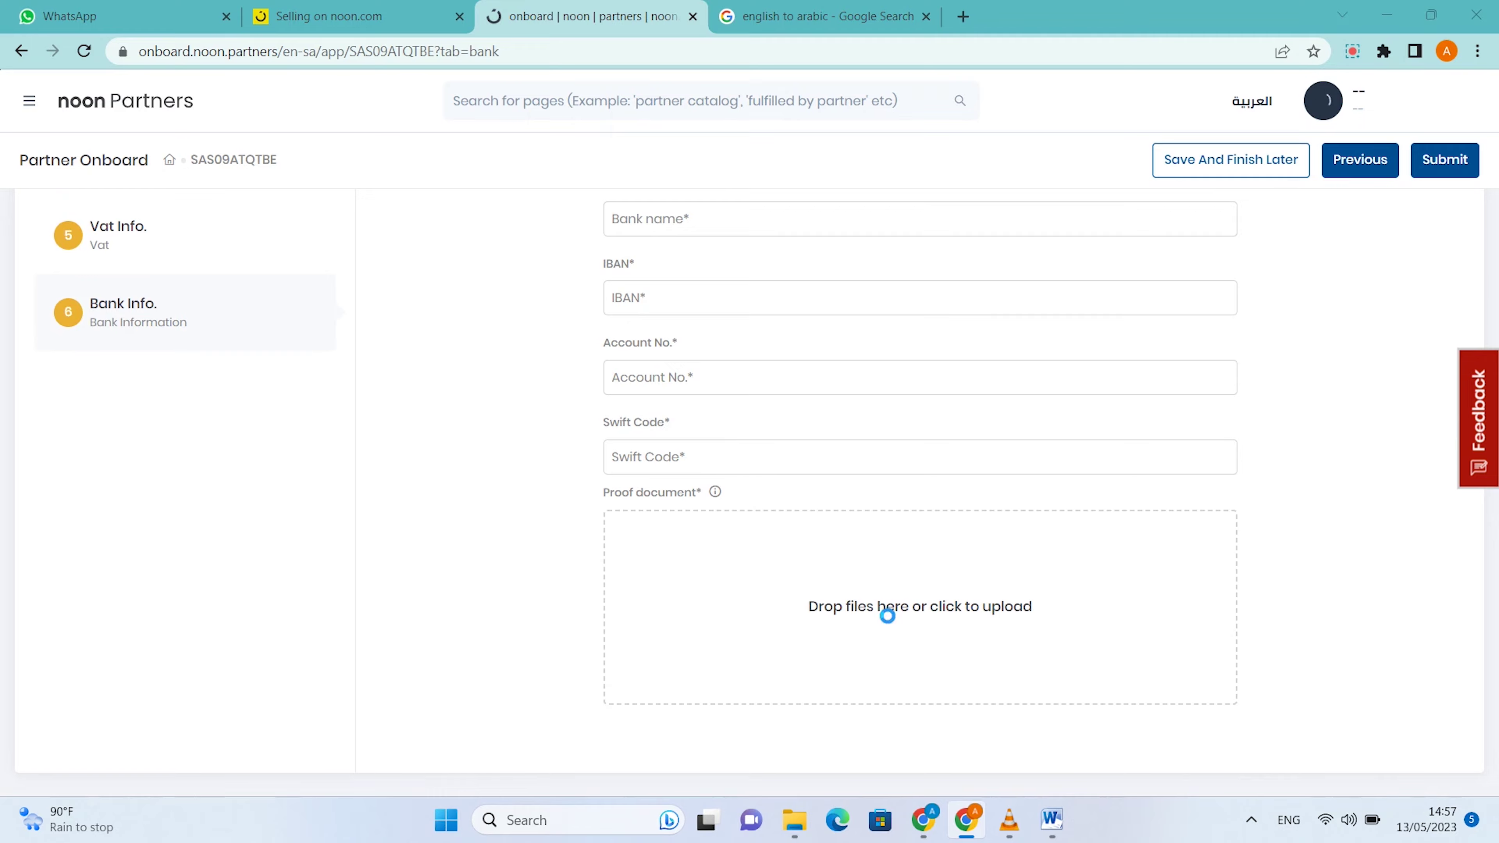
pyautogui.click(761, 174)
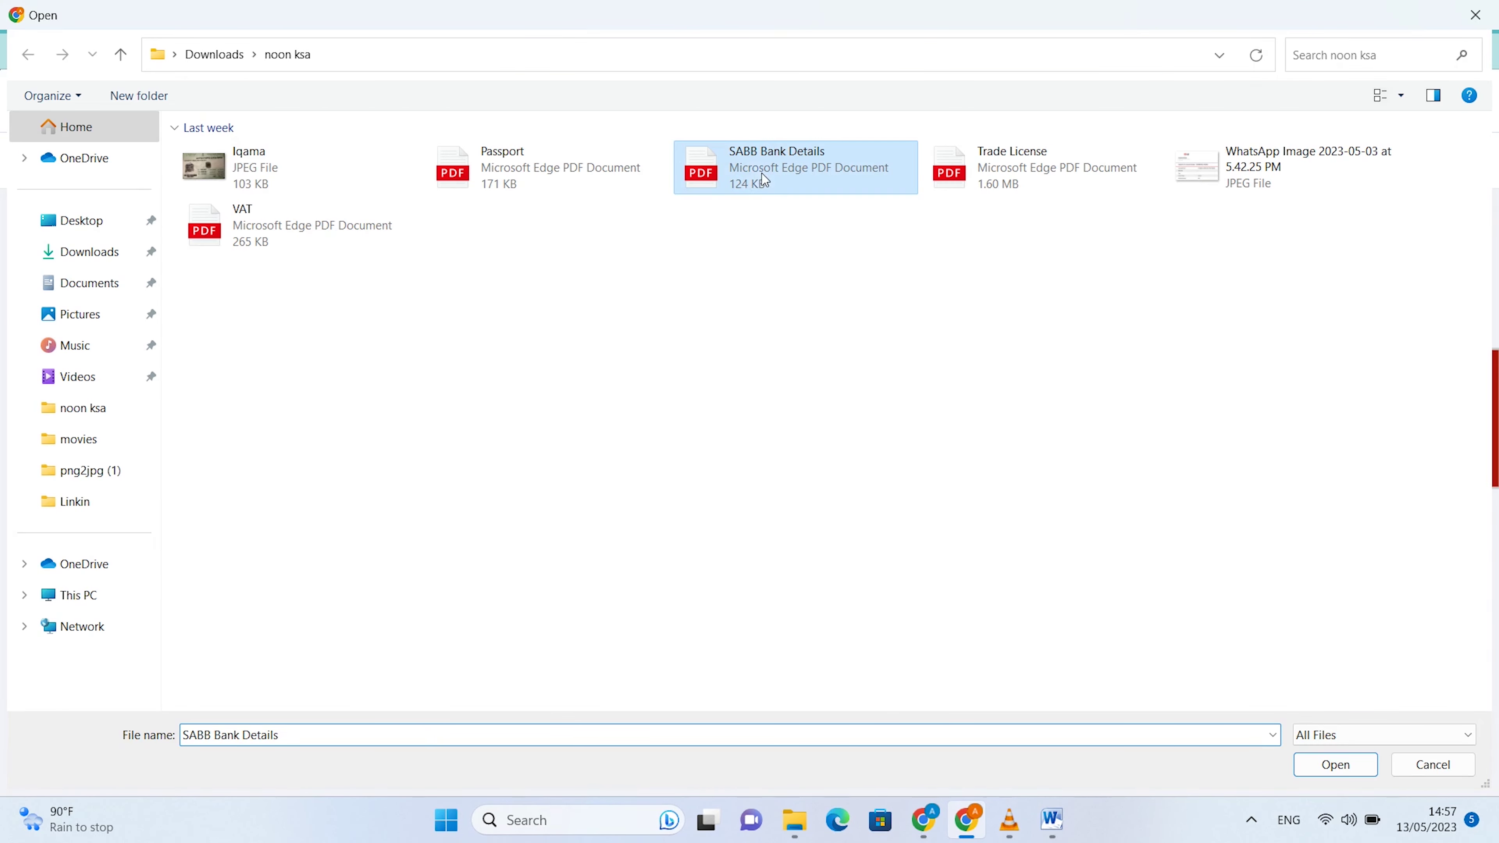
pyautogui.doubleClick(781, 174)
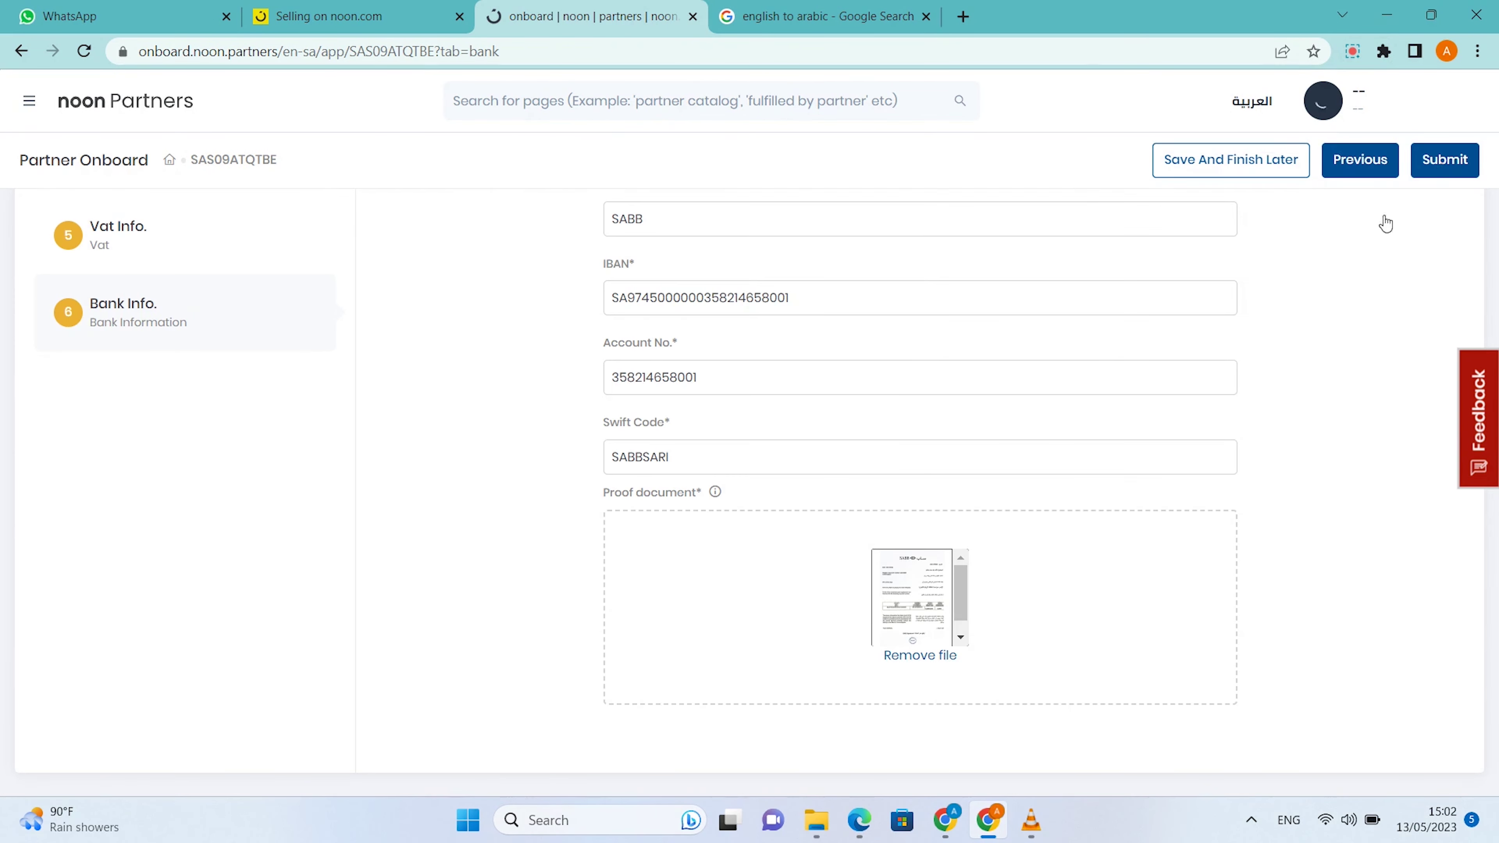
# Submit the onboarding application, agreeing to the KSA seller terms and conditions.
pyautogui.click(1445, 159)
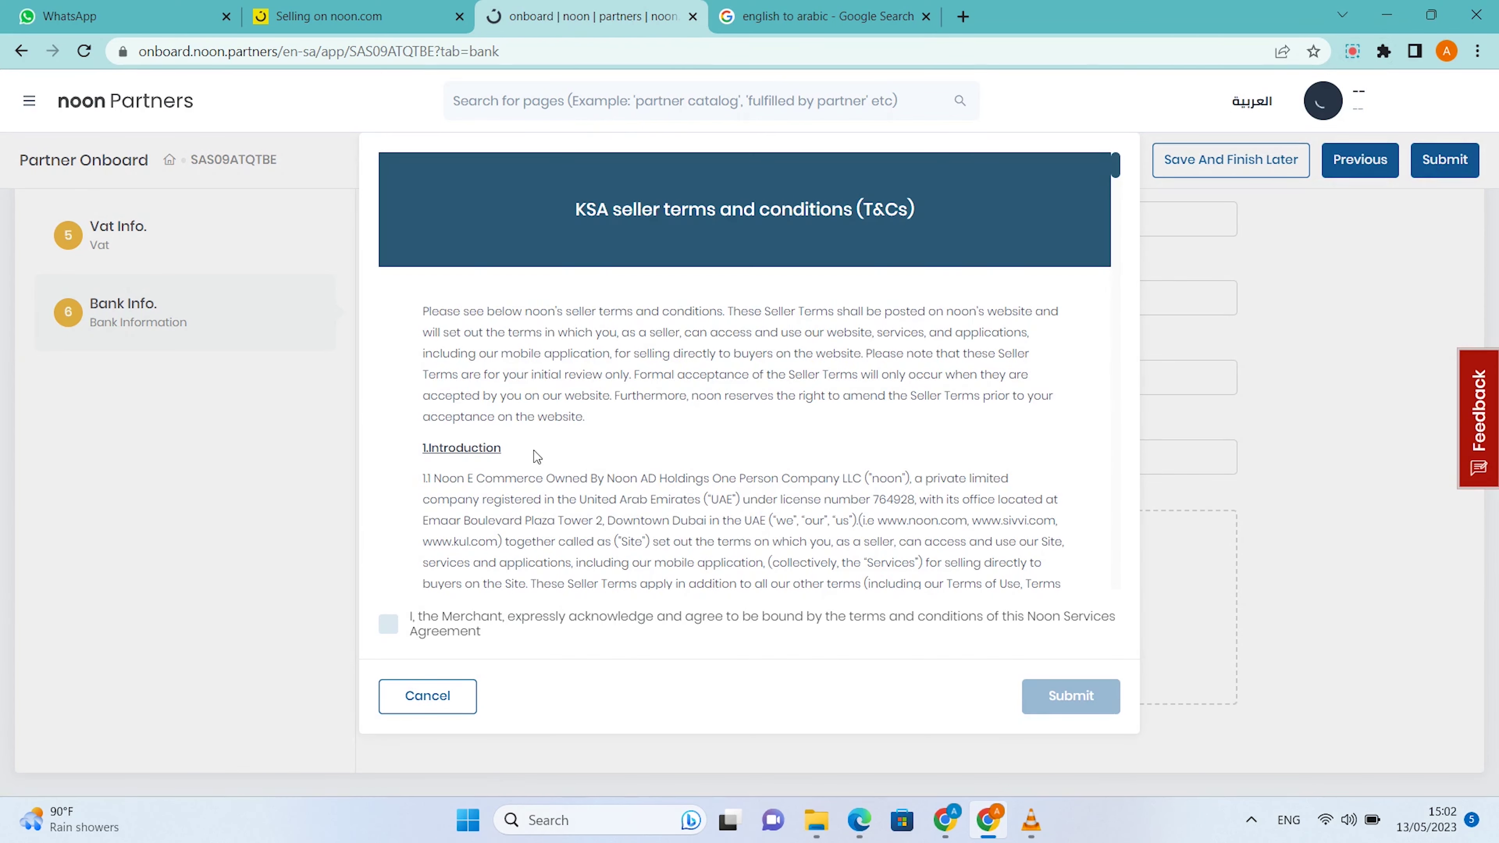
pyautogui.scroll(-10, 535, 452)
pyautogui.click(388, 626)
pyautogui.click(1035, 694)
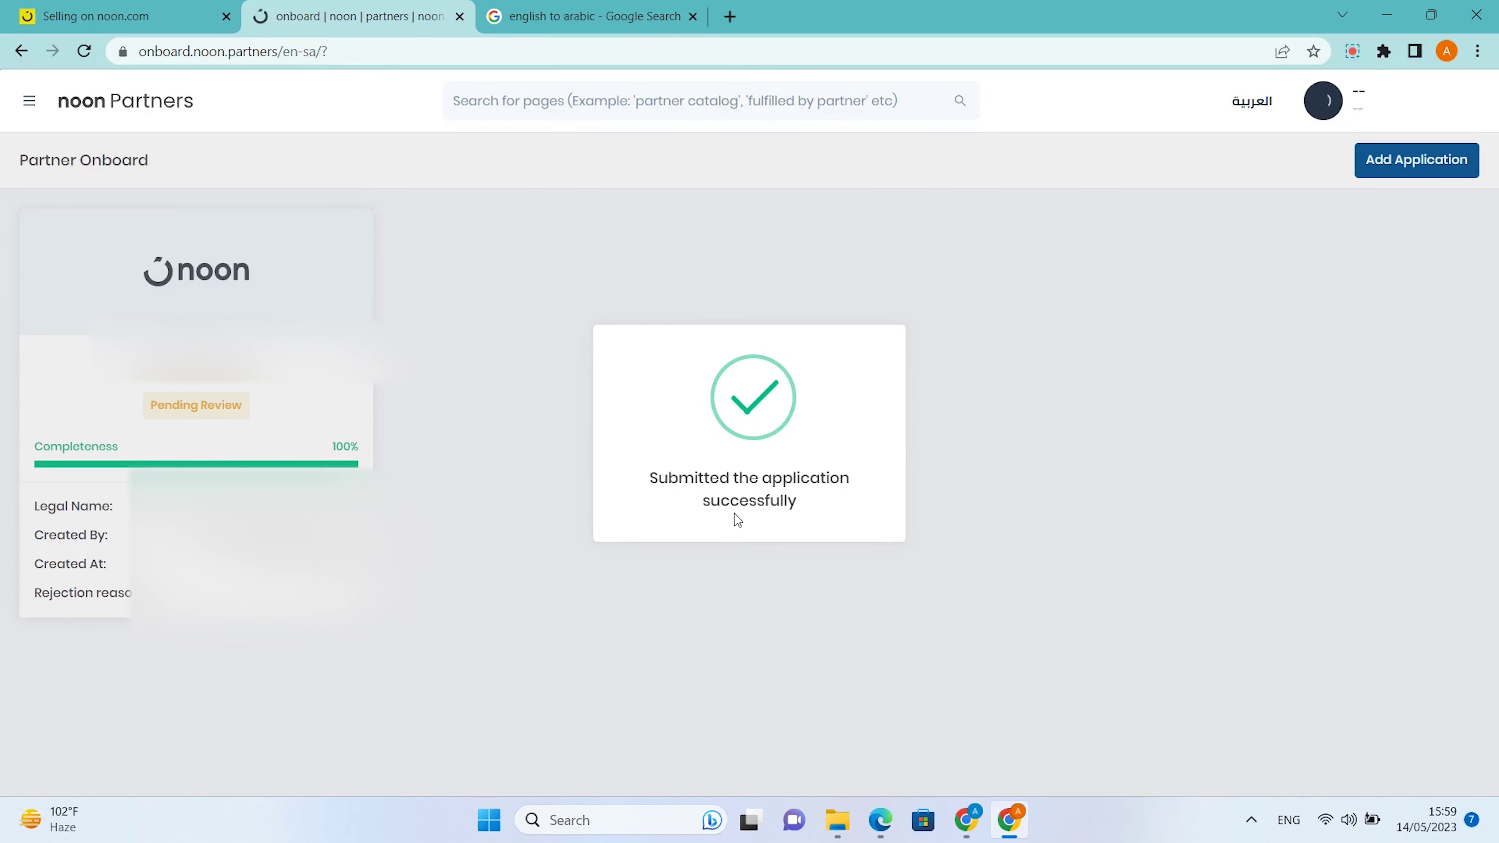
pyautogui.click(720, 553)
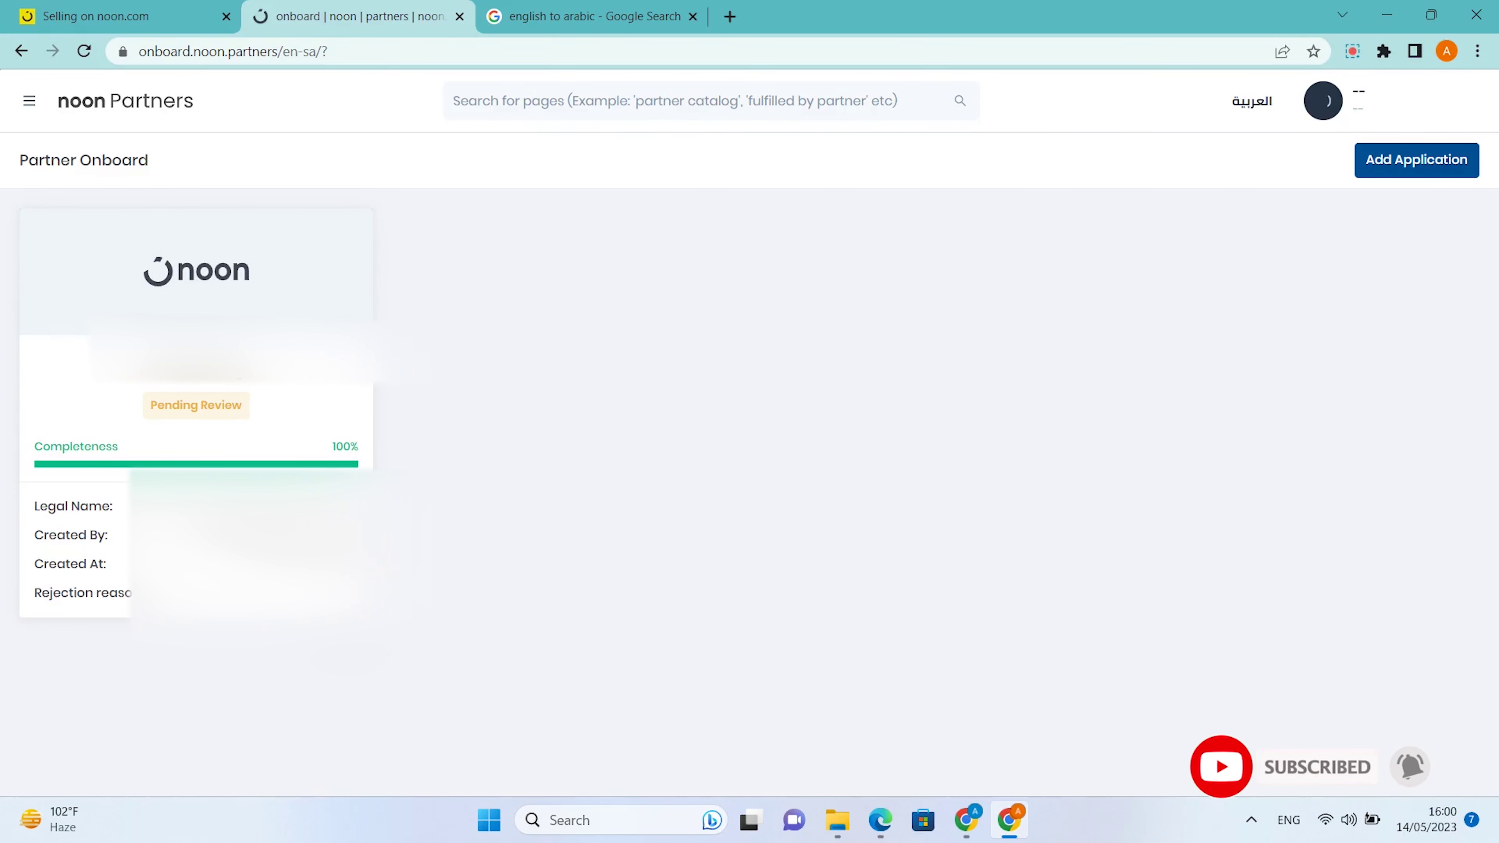
pyautogui.click(1353, 55)
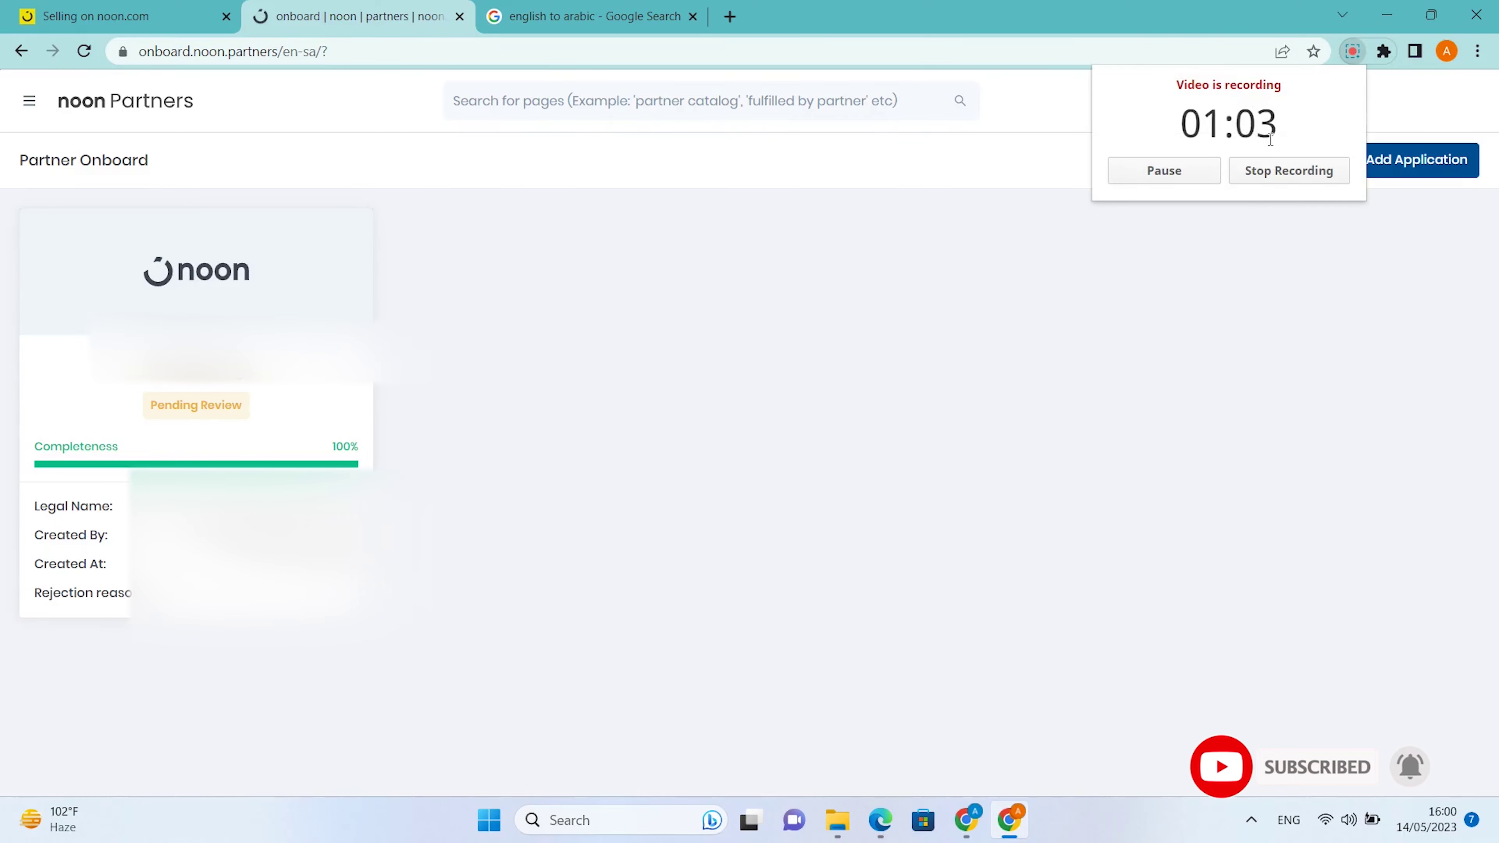
pyautogui.click(1253, 177)
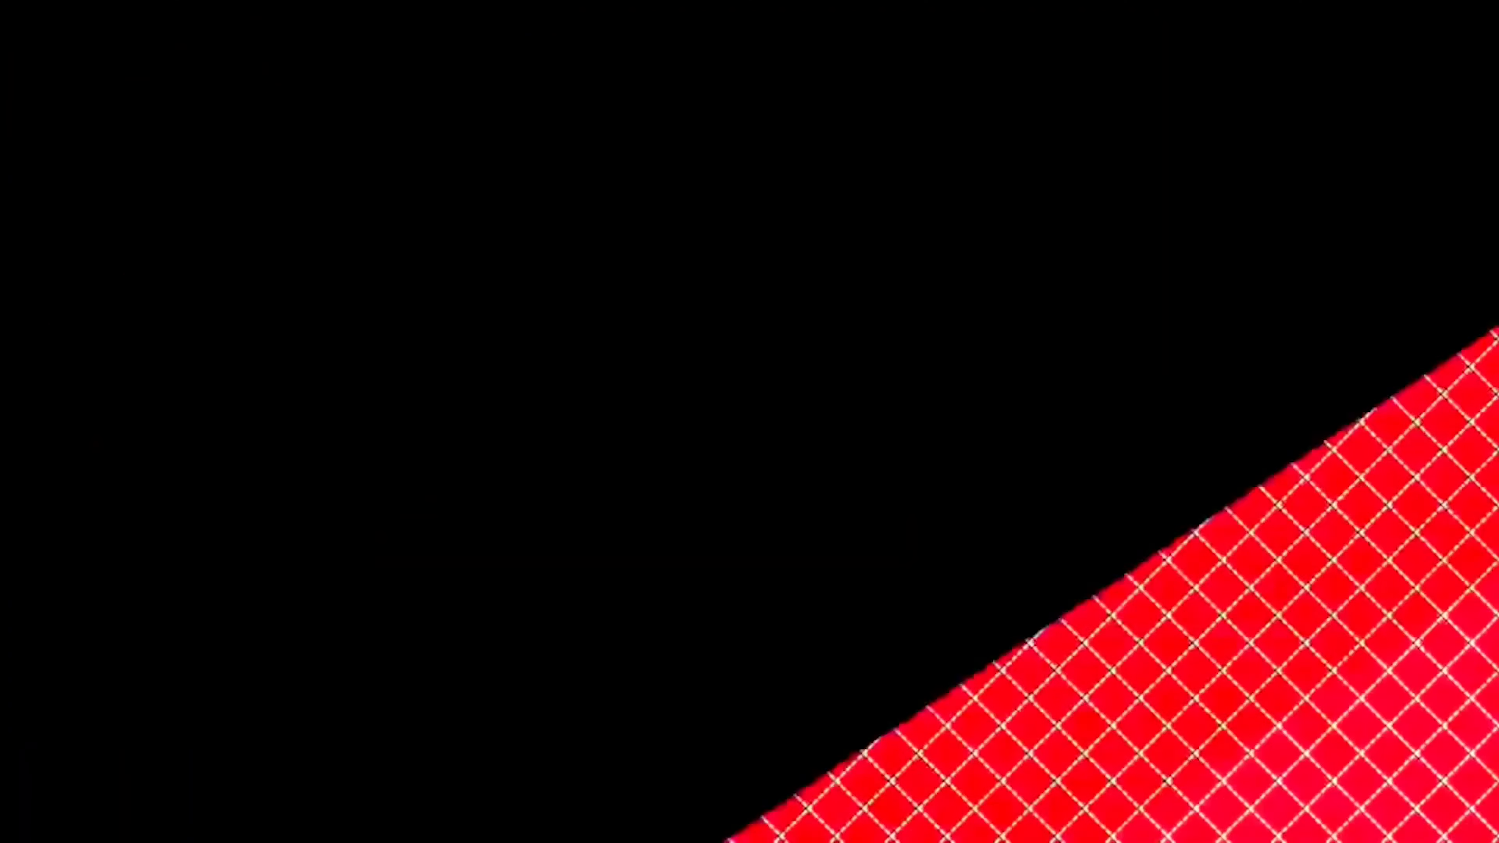